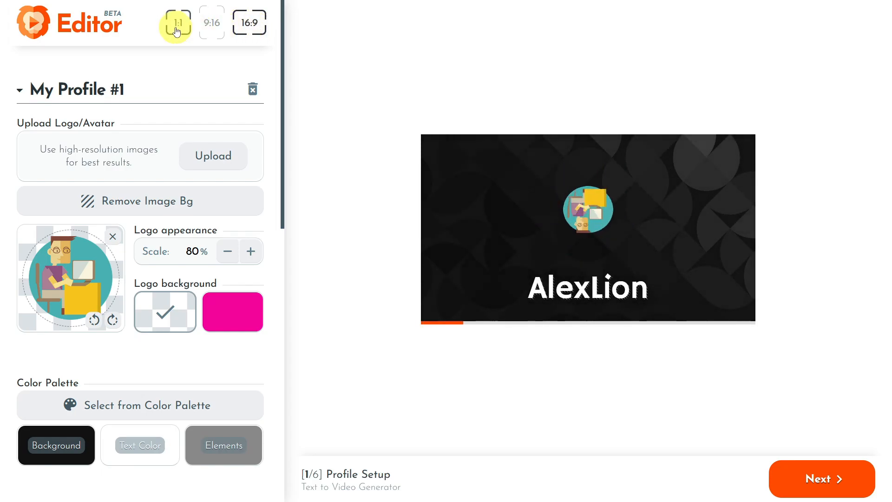
Set the video's aspect ratio to 1:1 and the profile logo's scale to 75%.
{"action": "left_click", "coordinate": [176, 31]}
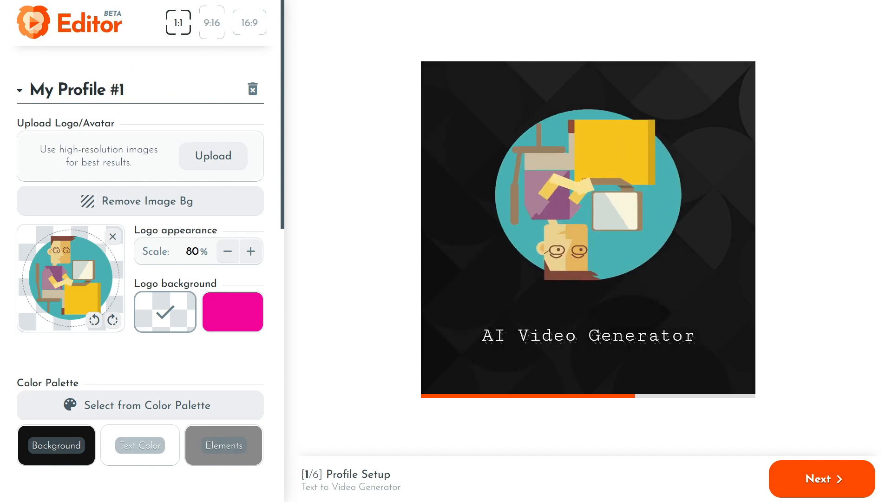
{"action": "left_click_drag", "start_coordinate": [8, 159], "coordinate": [145, 163]}
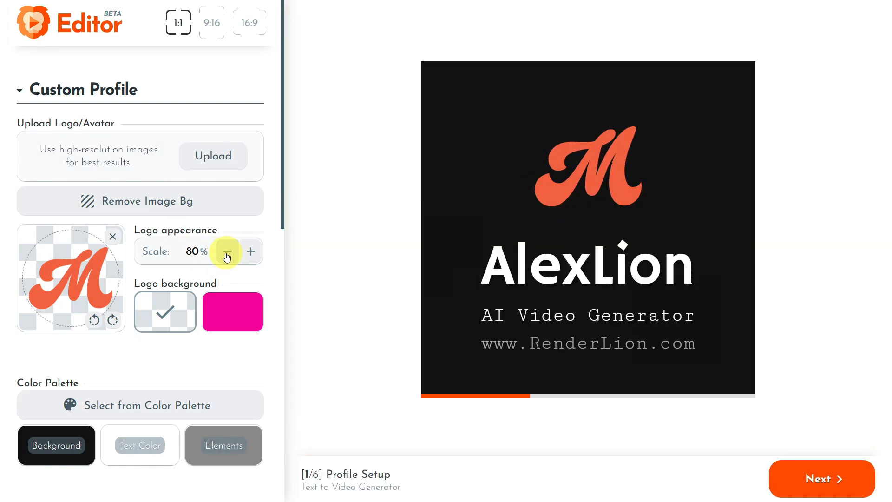
{"action": "left_click", "coordinate": [227, 253]}
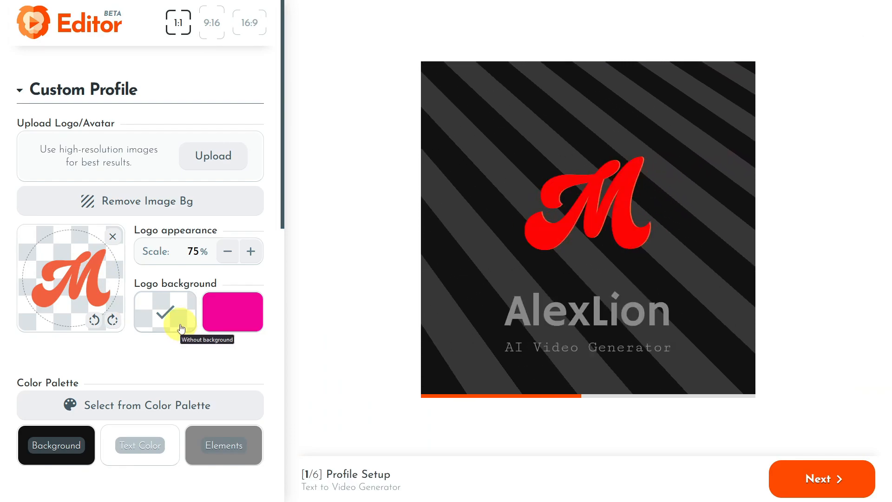
{"action": "left_click", "coordinate": [221, 327]}
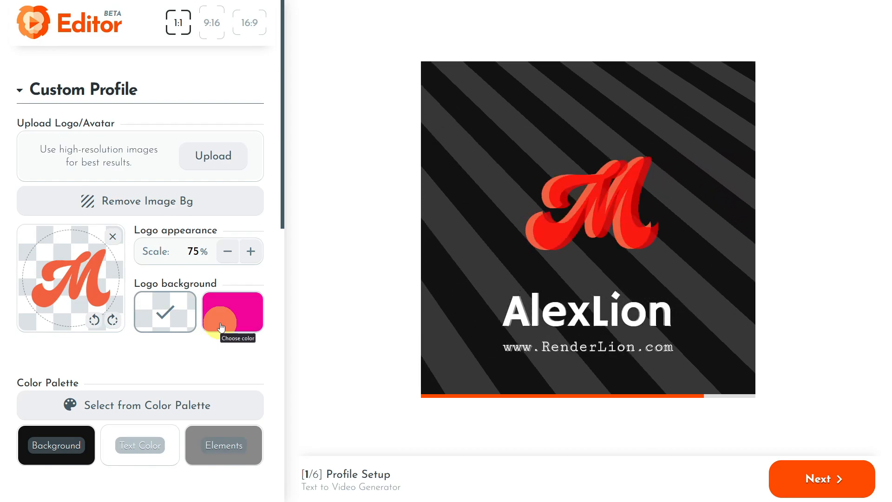
Apply color palette #57, with a red background, white text and orange elements, to the profile.
{"action": "scroll", "coordinate": [221, 327], "scroll_direction": "down", "scroll_amount": 3}
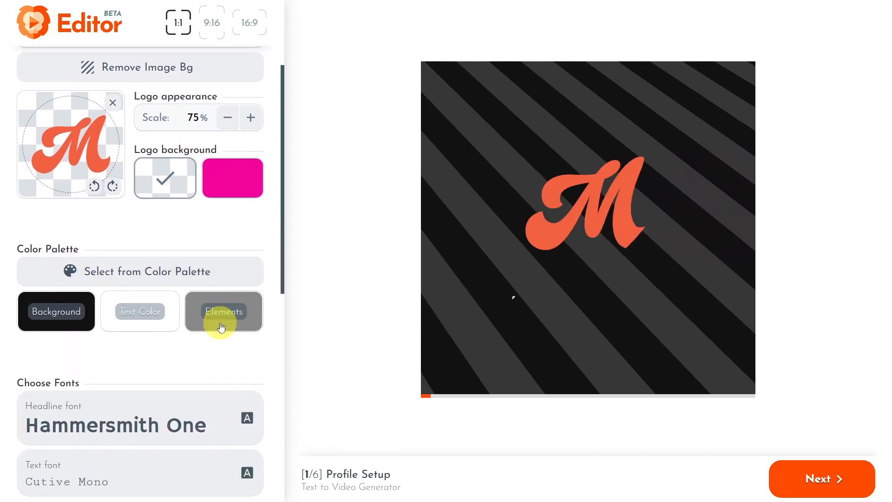
{"action": "scroll", "coordinate": [221, 327], "scroll_direction": "down", "scroll_amount": 2}
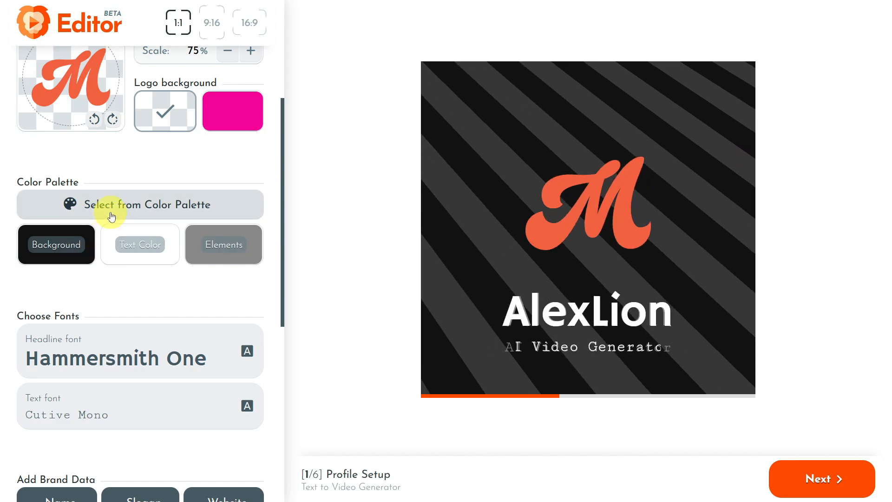
{"action": "left_click", "coordinate": [111, 216]}
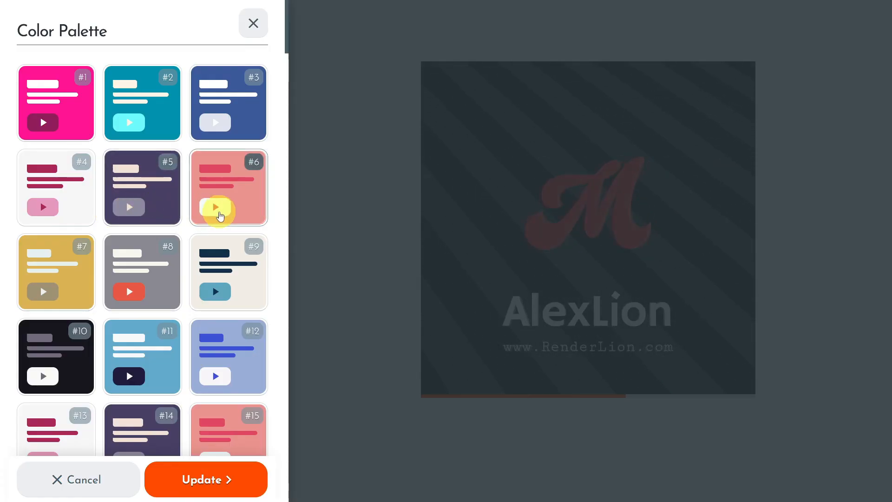
{"action": "scroll", "coordinate": [222, 218], "scroll_direction": "down", "scroll_amount": 5}
{"action": "scroll", "coordinate": [222, 218], "scroll_direction": "down", "scroll_amount": 3}
{"action": "scroll", "coordinate": [223, 220], "scroll_direction": "down", "scroll_amount": 2}
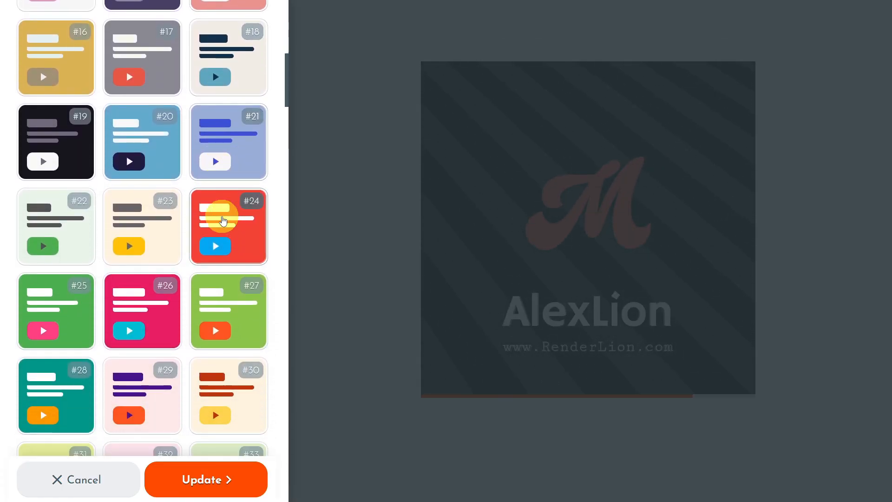
{"action": "scroll", "coordinate": [223, 220], "scroll_direction": "down", "scroll_amount": 10}
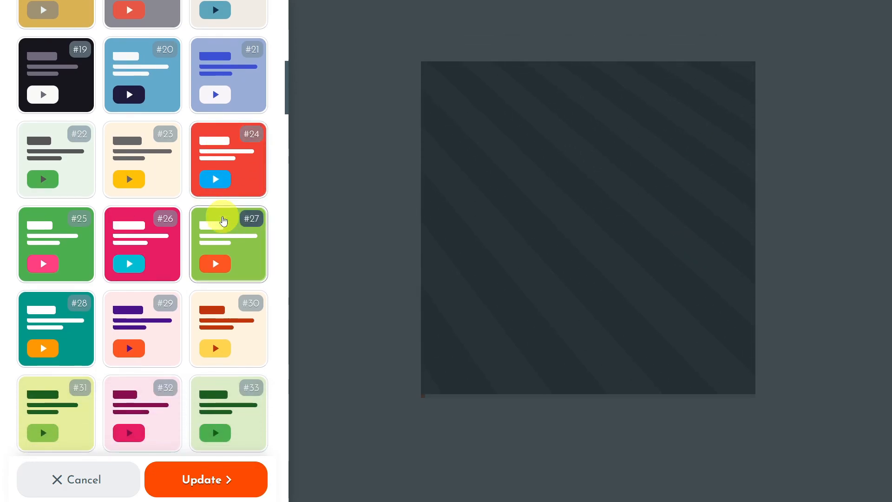
{"action": "scroll", "coordinate": [223, 220], "scroll_direction": "down", "scroll_amount": 12}
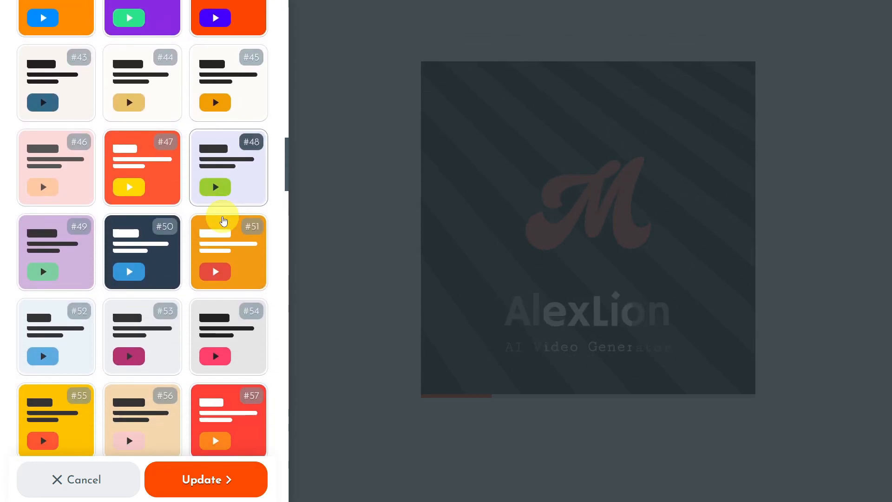
{"action": "left_click", "coordinate": [223, 220]}
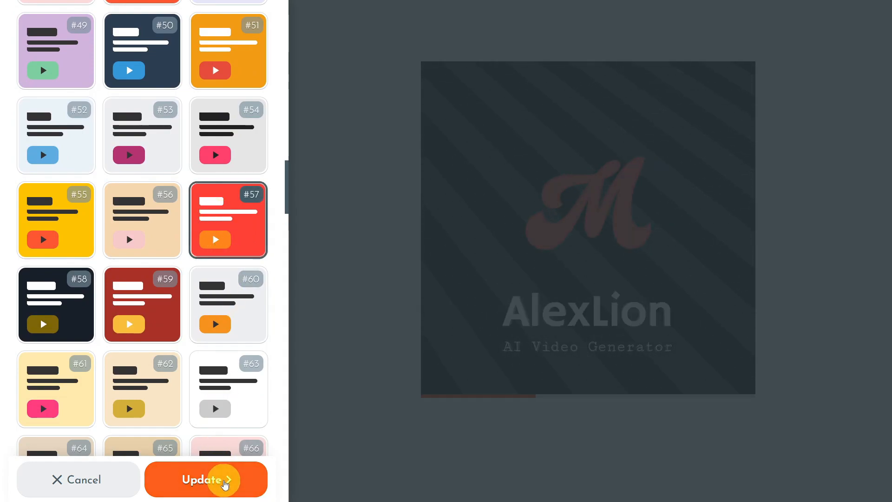
{"action": "left_click", "coordinate": [223, 481]}
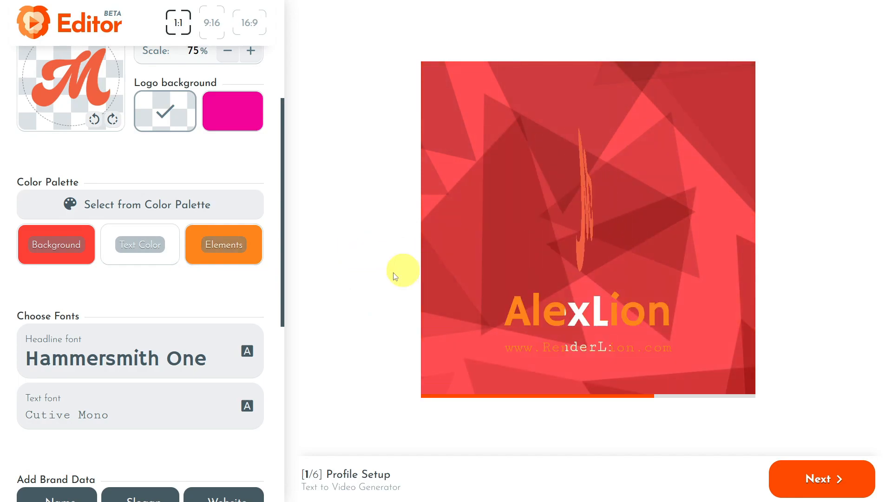
Change the profile's headline font to Anton.
{"action": "scroll", "coordinate": [226, 295], "scroll_direction": "down", "scroll_amount": 3}
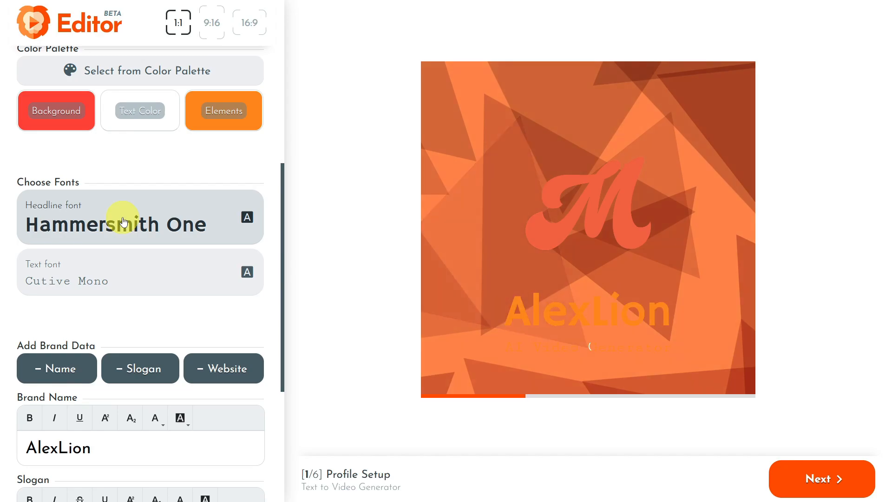
{"action": "left_click", "coordinate": [123, 220]}
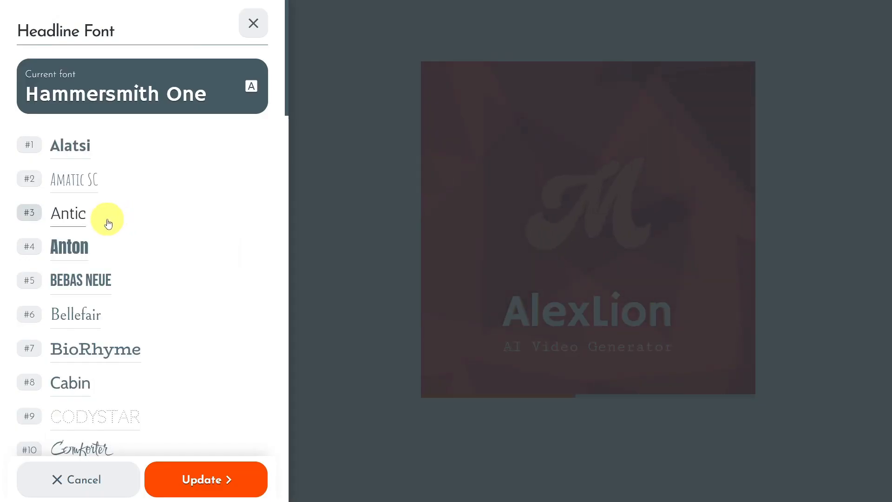
{"action": "scroll", "coordinate": [104, 233], "scroll_direction": "down", "scroll_amount": 2}
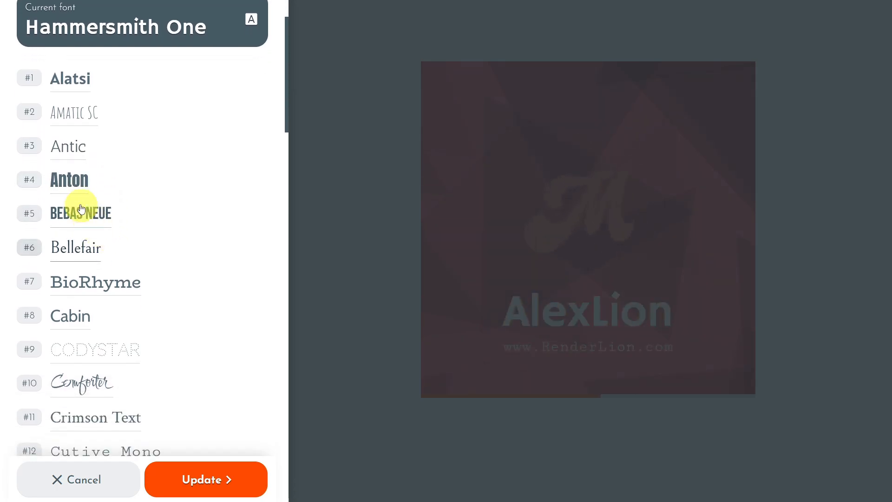
{"action": "left_click", "coordinate": [75, 186]}
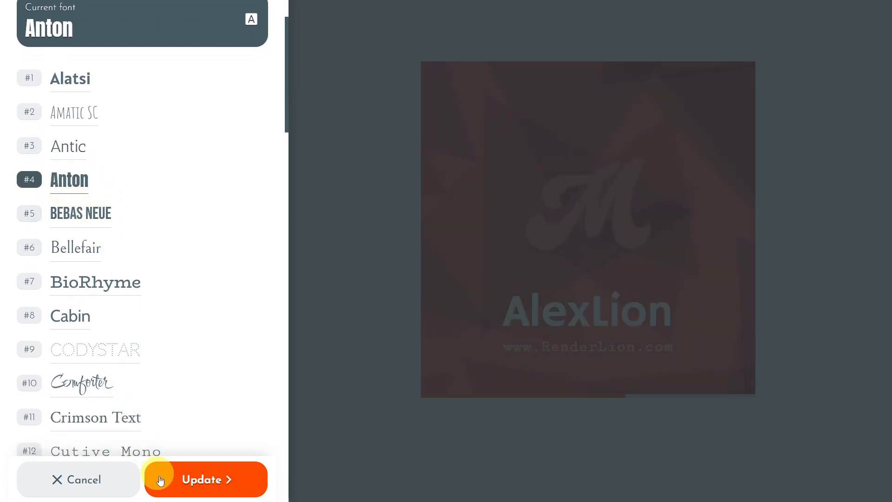
{"action": "left_click", "coordinate": [185, 482]}
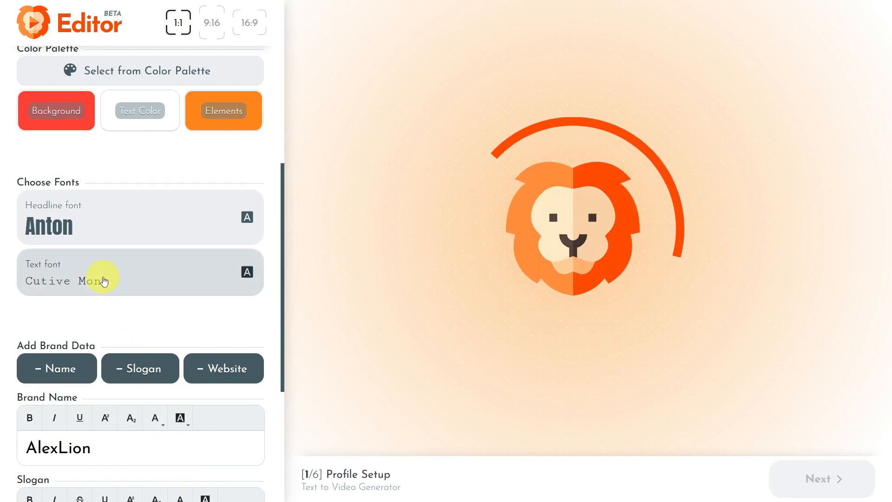
Look through the available text fonts and keep Cutive Mono.
{"action": "left_click", "coordinate": [103, 280]}
{"action": "scroll", "coordinate": [153, 268], "scroll_direction": "down", "scroll_amount": 6}
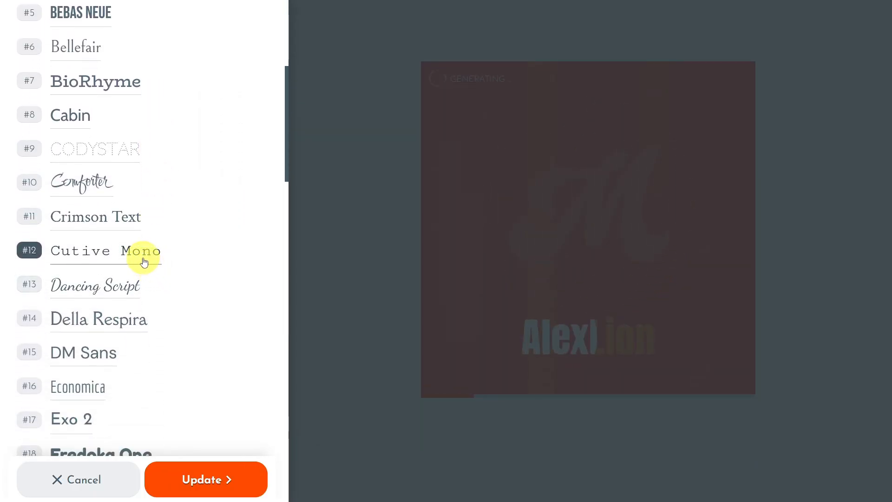
{"action": "left_click", "coordinate": [194, 481]}
Remove the slogan from the brand data and set the brand name to "Music Festival".
{"action": "scroll", "coordinate": [149, 354], "scroll_direction": "down", "scroll_amount": 3}
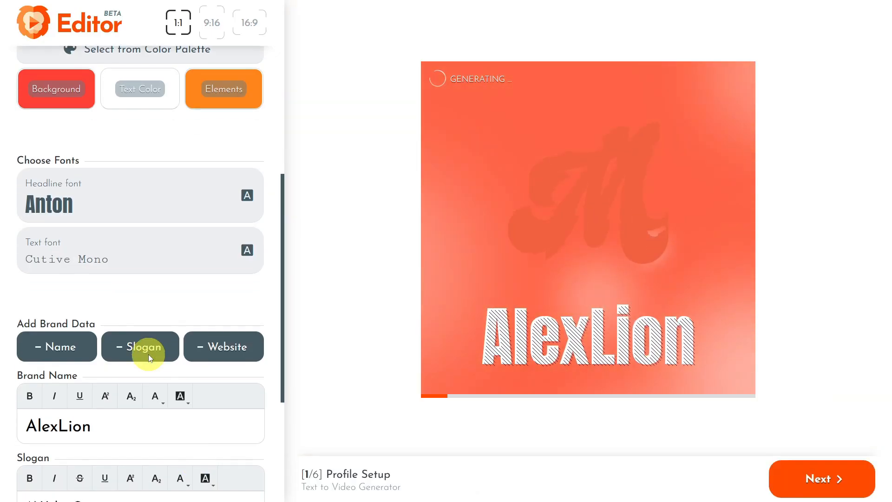
{"action": "scroll", "coordinate": [149, 355], "scroll_direction": "down", "scroll_amount": 2}
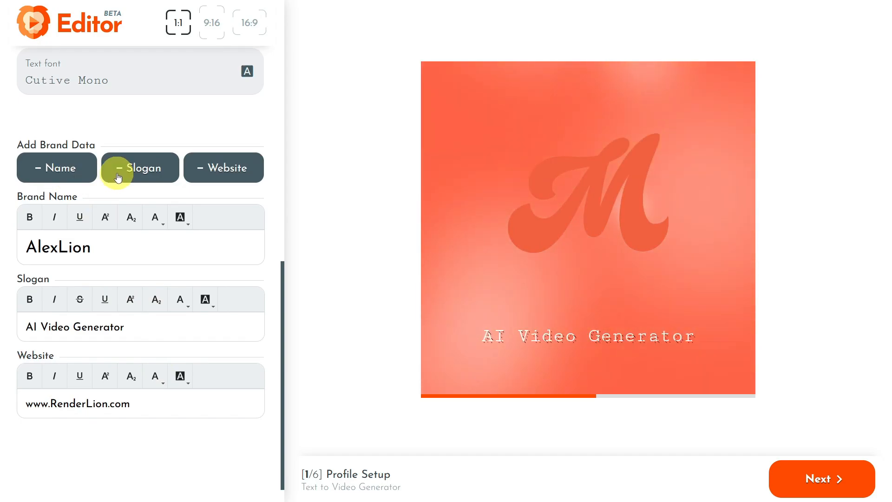
{"action": "left_click", "coordinate": [117, 171]}
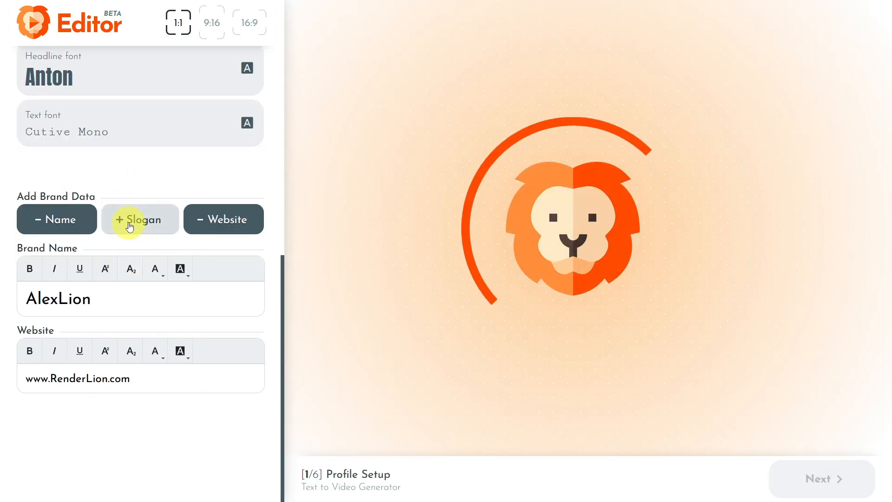
{"action": "left_click_drag", "start_coordinate": [89, 299], "coordinate": [17, 300]}
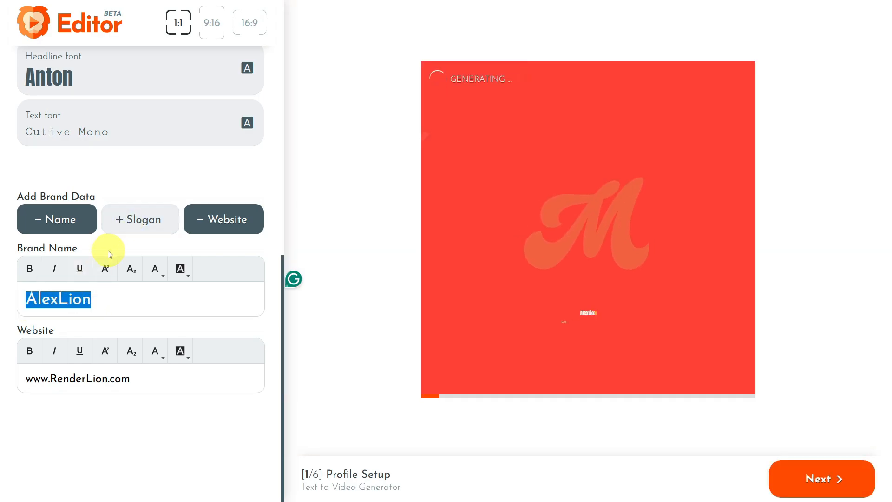
{"action": "type", "text": "MusivFestival"}
{"action": "key", "text": "BackSpace"}
{"action": "type", "text": "c"}
{"action": "left_click", "coordinate": [154, 378]}
{"action": "double_click", "coordinate": [69, 379]}
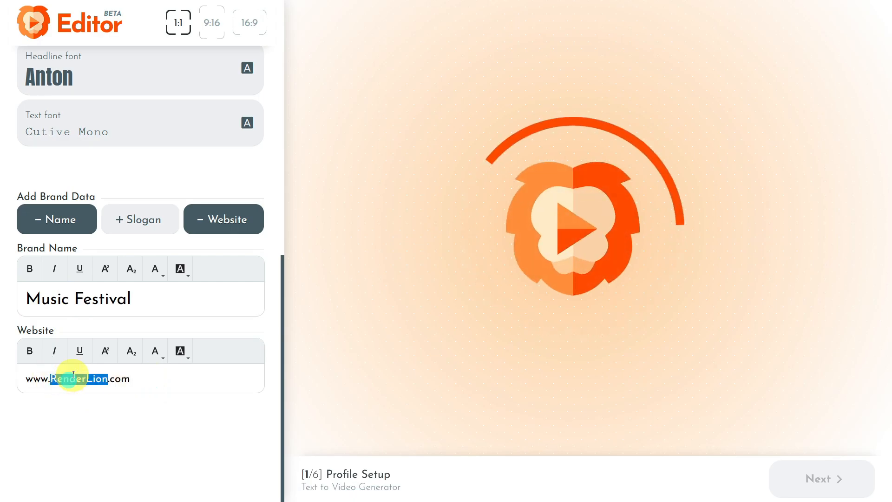
{"action": "type", "text": "MusicFe"}
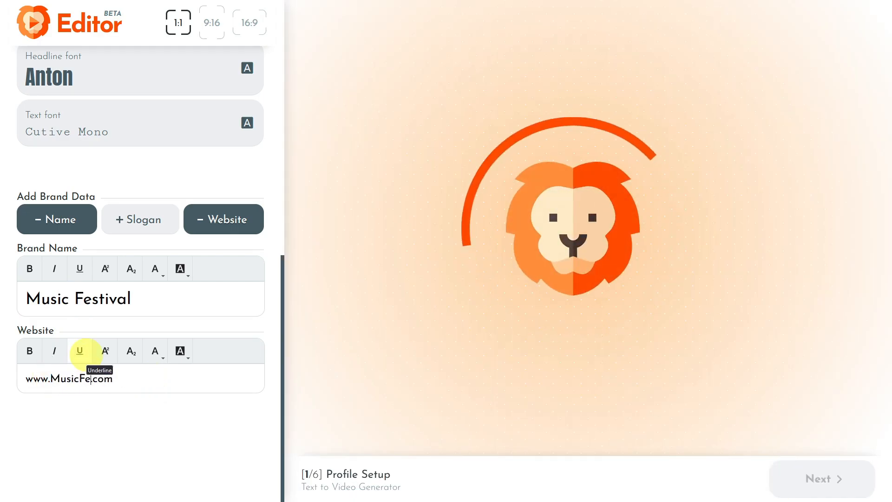
{"action": "type", "text": "stival"}
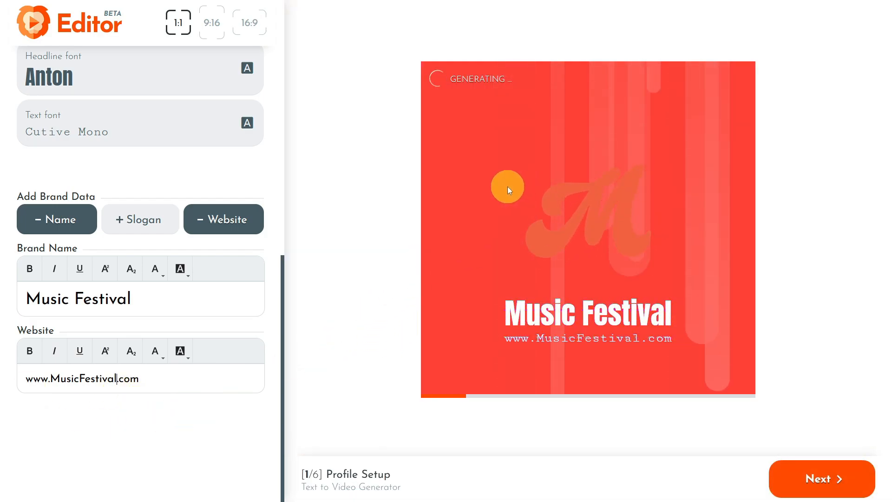
{"action": "left_click", "coordinate": [806, 479]}
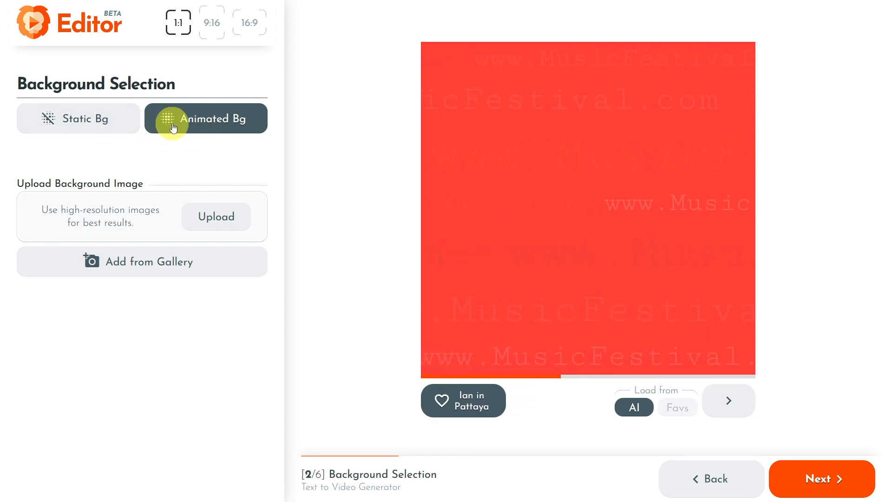
Switch to a static background and search the photo gallery for "festival".
{"action": "left_click", "coordinate": [106, 131]}
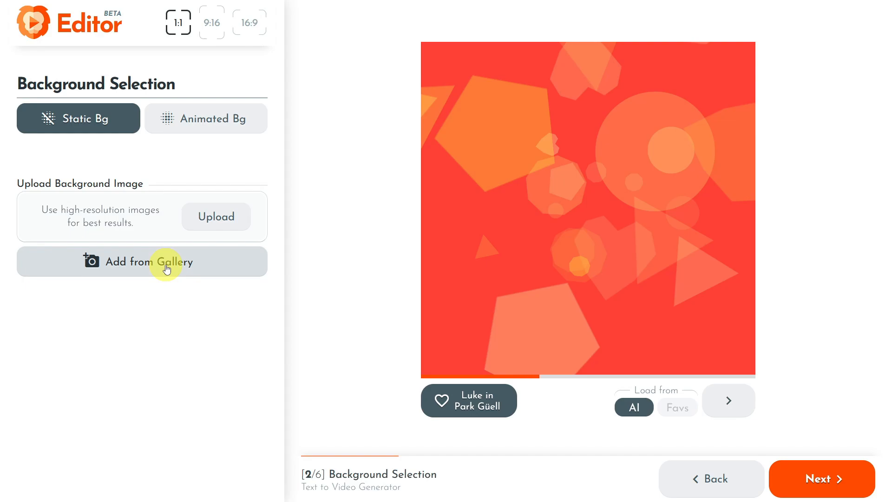
{"action": "left_click", "coordinate": [166, 266]}
{"action": "left_click", "coordinate": [139, 65]}
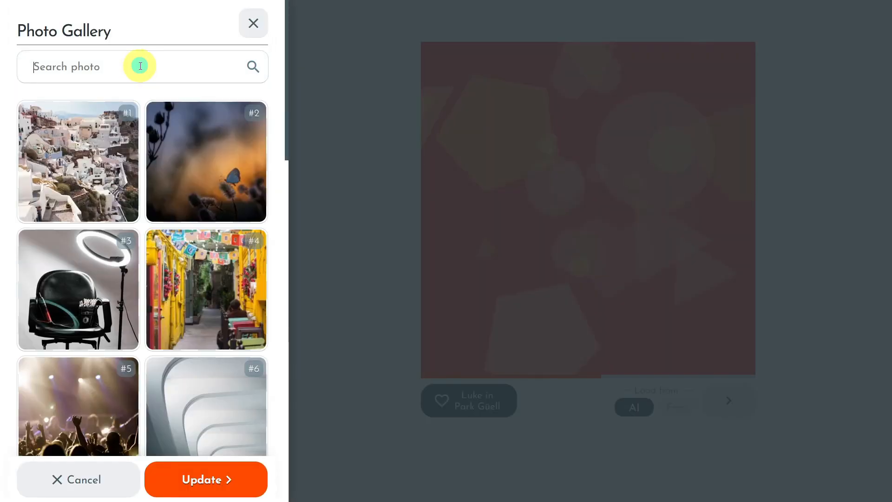
{"action": "type", "text": "festival"}
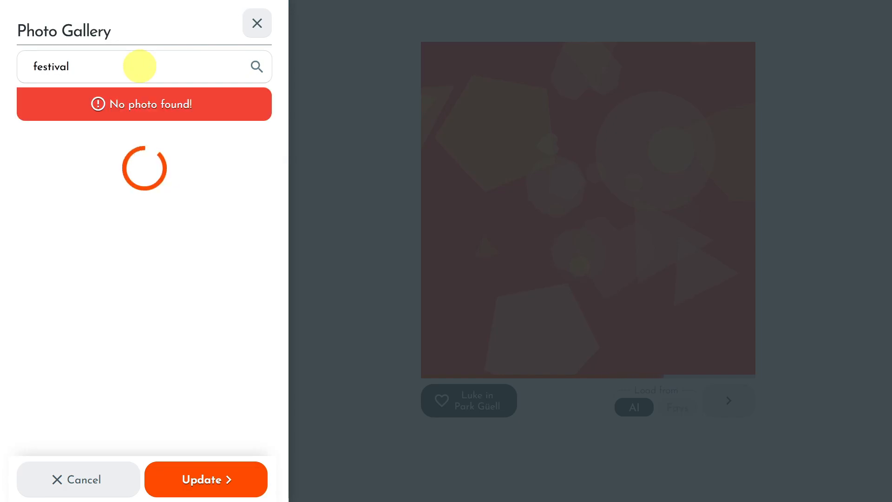
Use gallery photo #17, the crowd in front of a lit stage screen, as the background image.
{"action": "scroll", "coordinate": [198, 147], "scroll_direction": "down", "scroll_amount": 2}
{"action": "scroll", "coordinate": [198, 148], "scroll_direction": "down", "scroll_amount": 6}
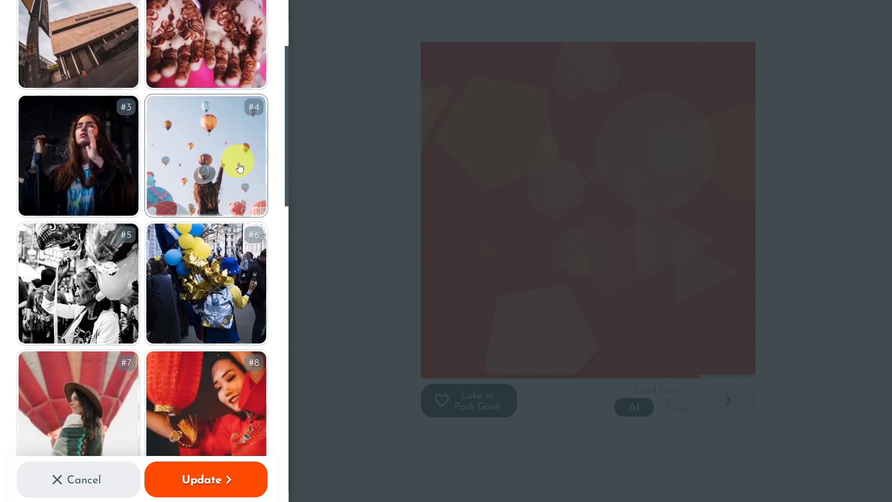
{"action": "scroll", "coordinate": [211, 160], "scroll_direction": "down", "scroll_amount": 18}
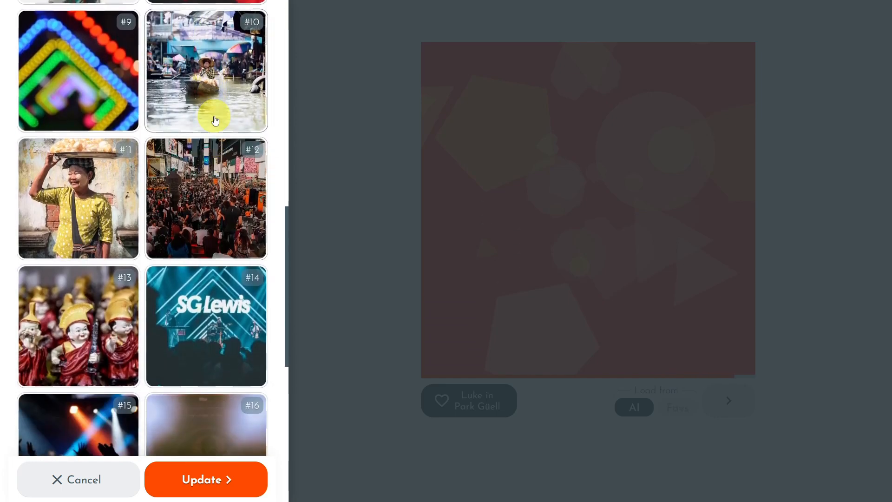
{"action": "scroll", "coordinate": [213, 124], "scroll_direction": "down", "scroll_amount": 2}
{"action": "left_click", "coordinate": [93, 257]}
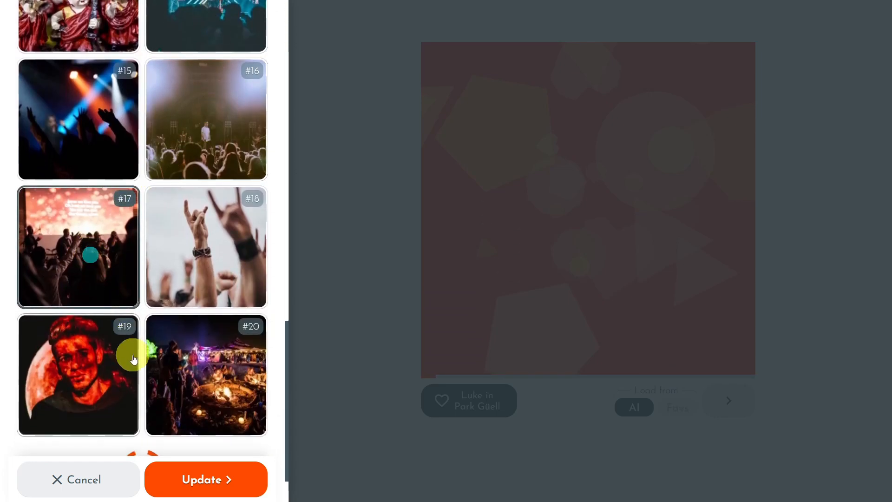
{"action": "left_click", "coordinate": [200, 479]}
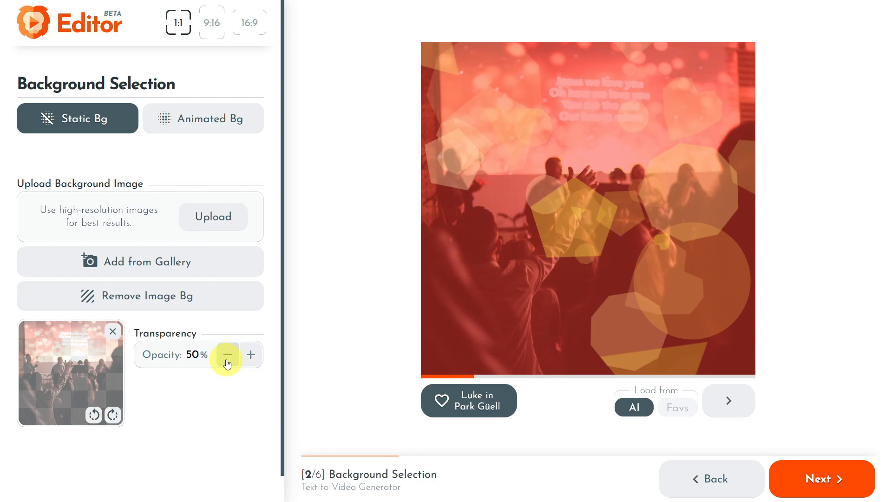
Set the background image's transparency opacity to 25%.
{"action": "left_click", "coordinate": [227, 360]}
{"action": "left_click", "coordinate": [227, 360]}
{"action": "left_click", "coordinate": [227, 360]}
{"action": "left_click", "coordinate": [227, 360]}
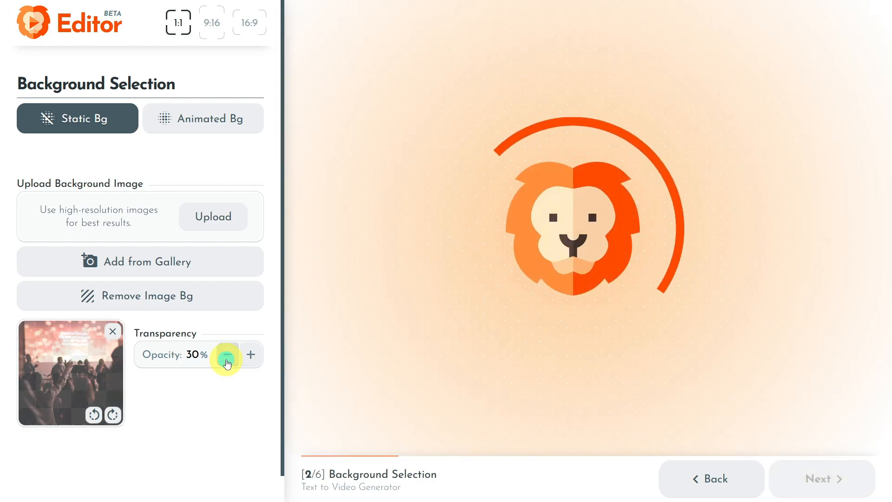
{"action": "left_click", "coordinate": [227, 360]}
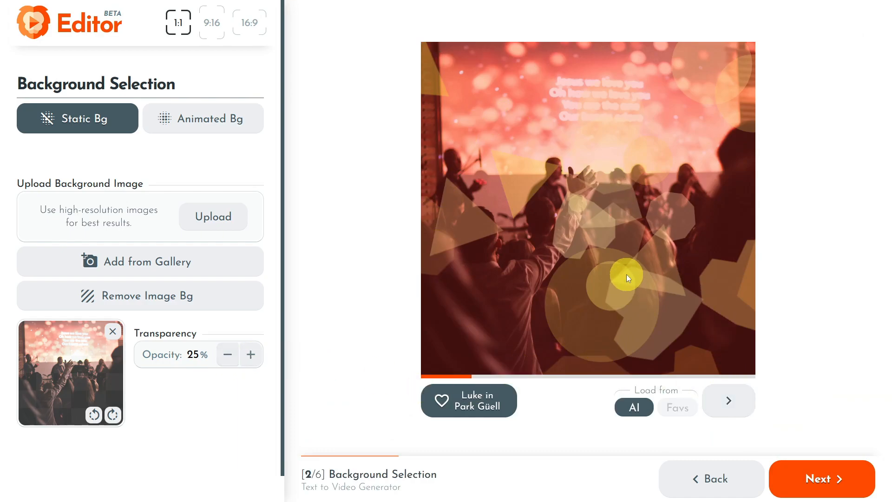
Cycle through the AI-generated background styles to the one with translucent floating circles and proceed to the intro setup.
{"action": "left_click", "coordinate": [728, 400]}
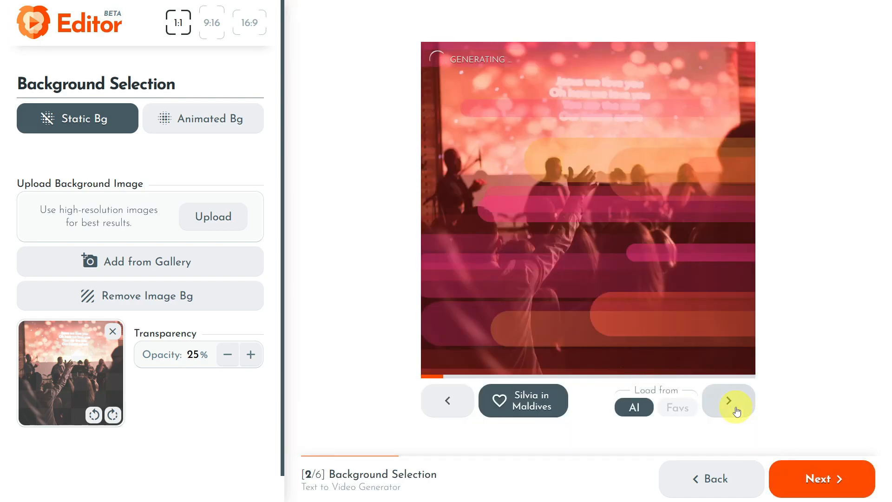
{"action": "left_click", "coordinate": [736, 412]}
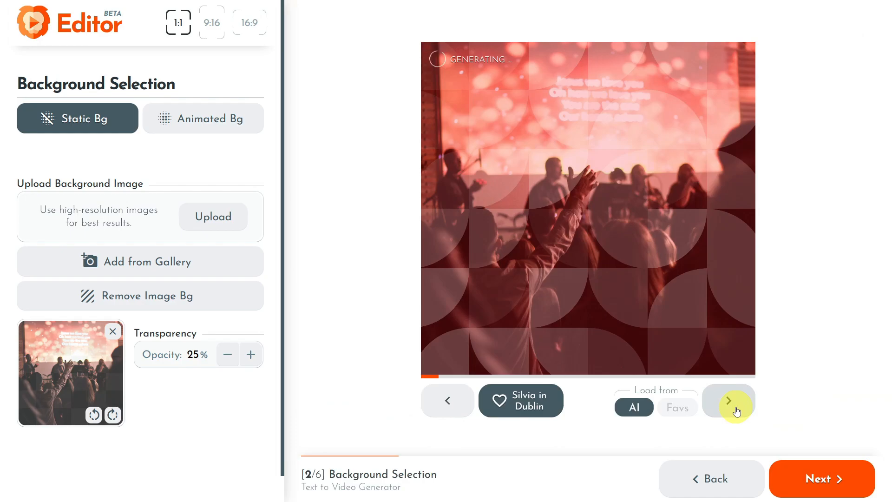
{"action": "left_click", "coordinate": [736, 411]}
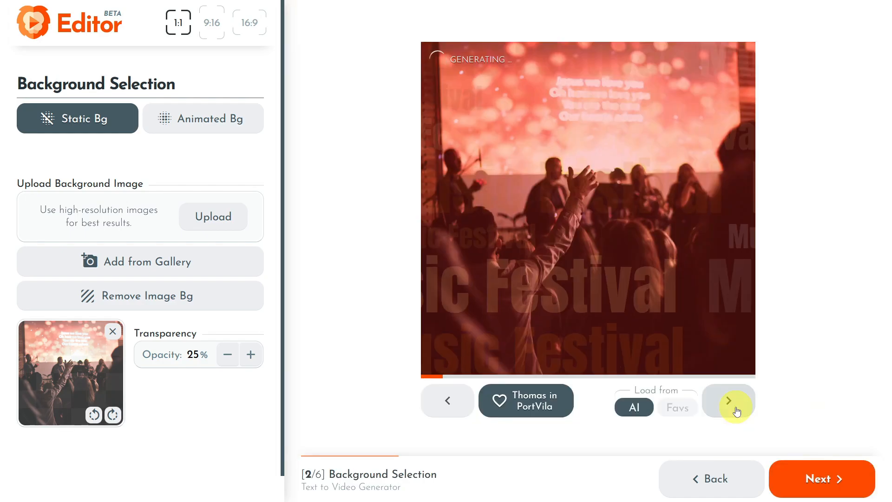
{"action": "left_click", "coordinate": [736, 411]}
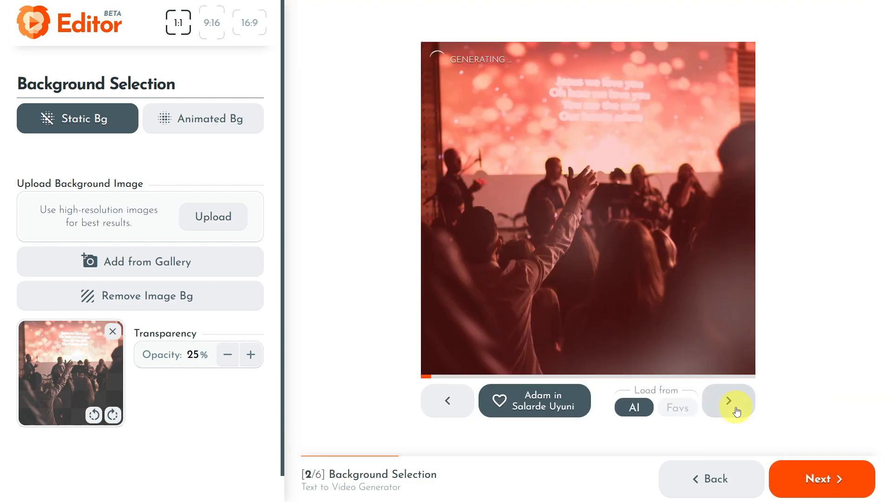
{"action": "left_click", "coordinate": [736, 412]}
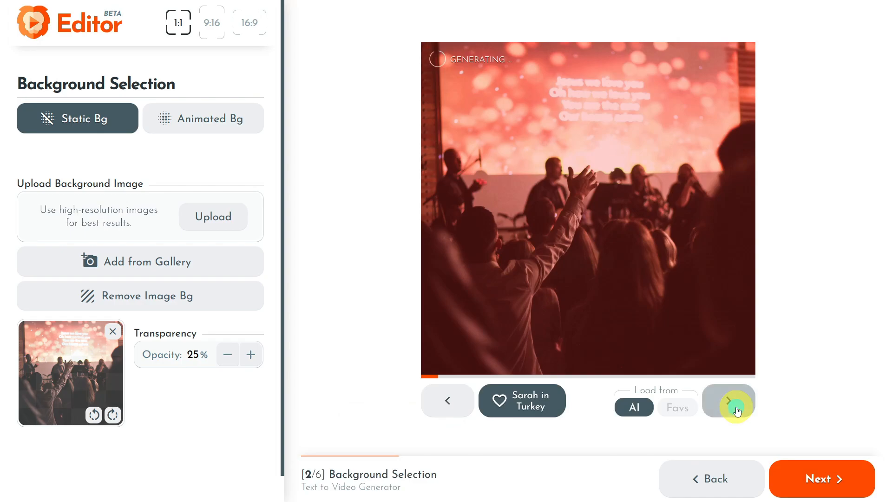
{"action": "left_click", "coordinate": [736, 411]}
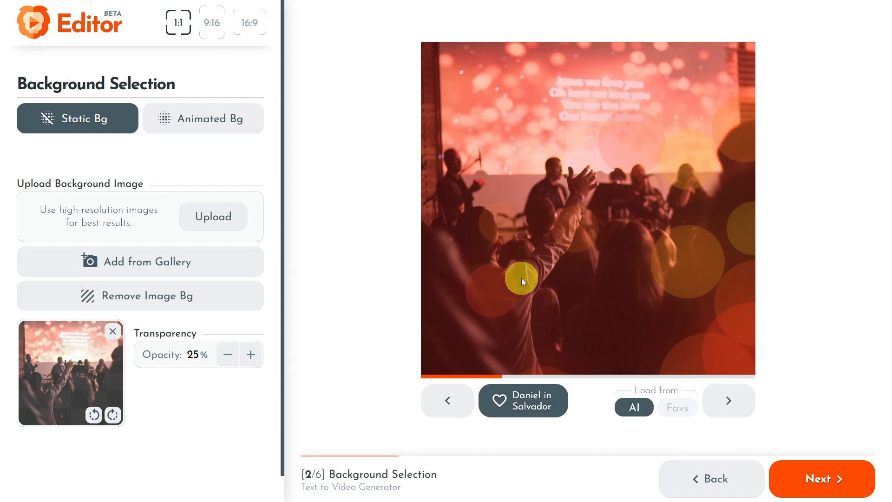
{"action": "left_click", "coordinate": [836, 483]}
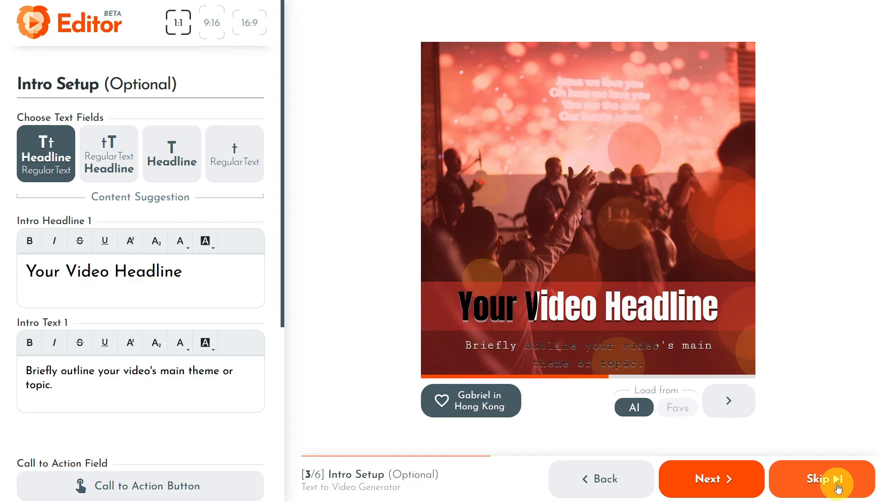
Skip the optional intro and add six headline text blocks to the video.
{"action": "left_click", "coordinate": [838, 488]}
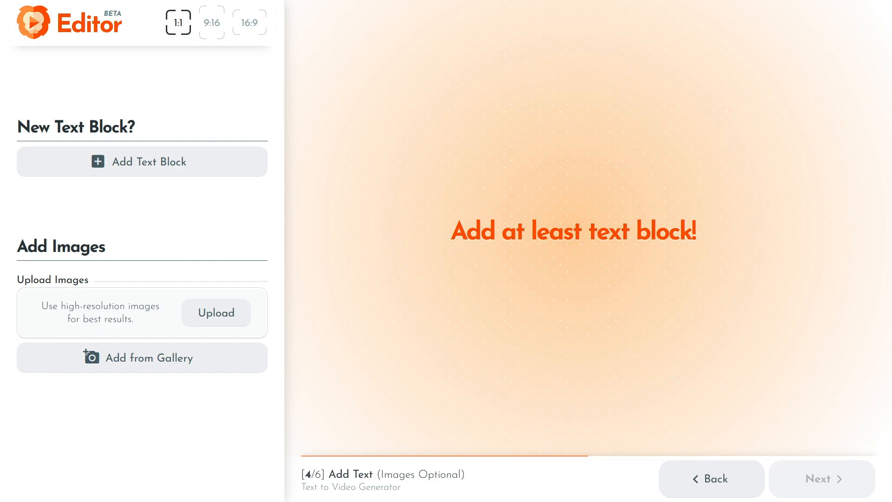
{"action": "left_click", "coordinate": [159, 168]}
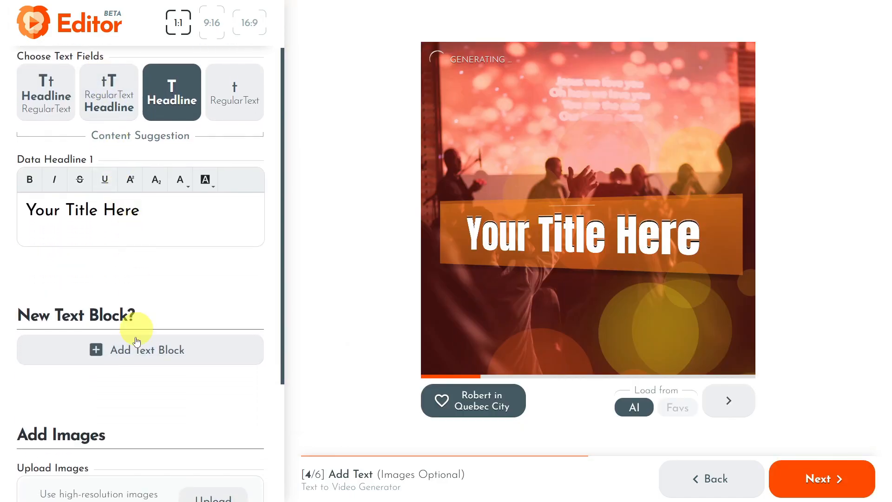
{"action": "left_click", "coordinate": [140, 349]}
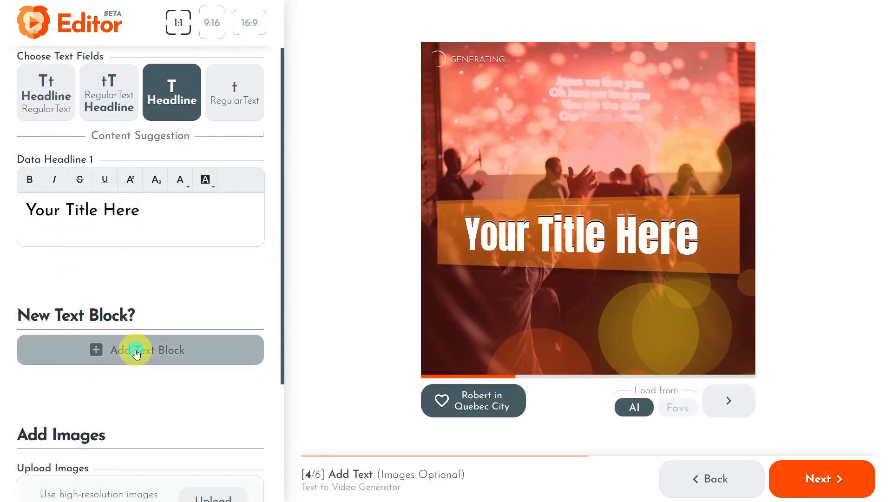
{"action": "scroll", "coordinate": [137, 292], "scroll_direction": "down", "scroll_amount": 3}
{"action": "left_click", "coordinate": [143, 249]}
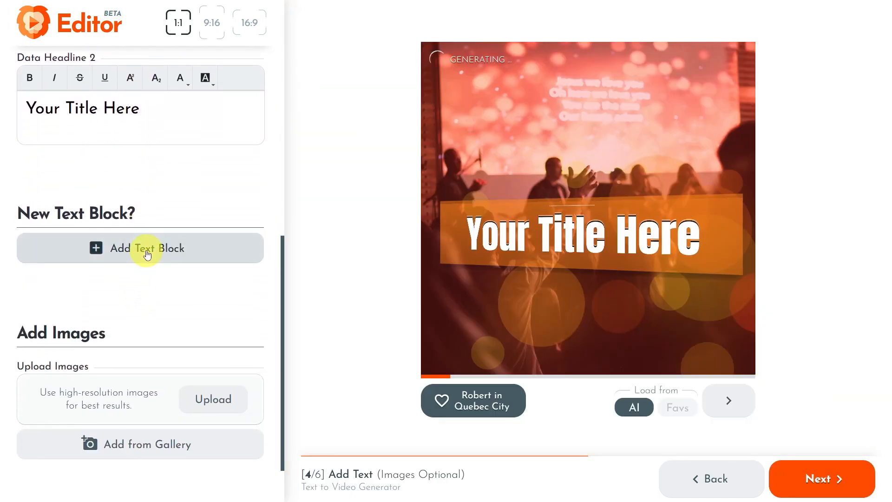
{"action": "scroll", "coordinate": [149, 257], "scroll_direction": "down", "scroll_amount": 5}
{"action": "left_click", "coordinate": [143, 280]}
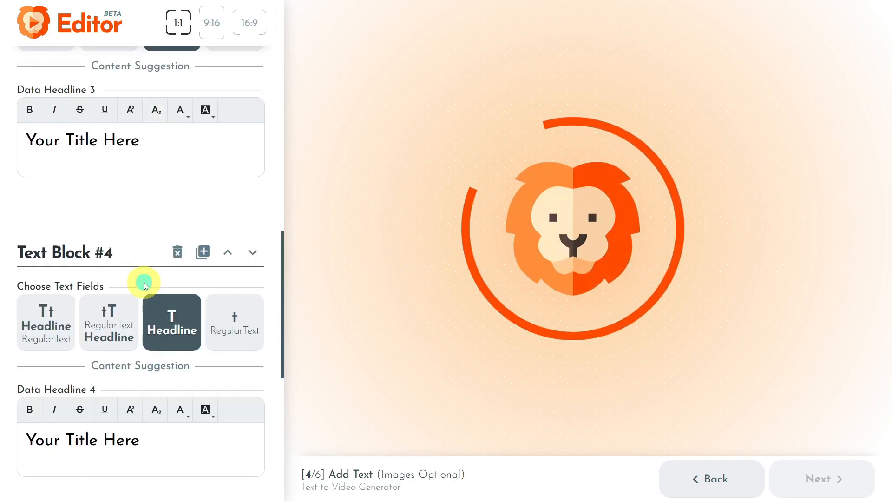
{"action": "scroll", "coordinate": [144, 281], "scroll_direction": "down", "scroll_amount": 5}
{"action": "left_click", "coordinate": [143, 320]}
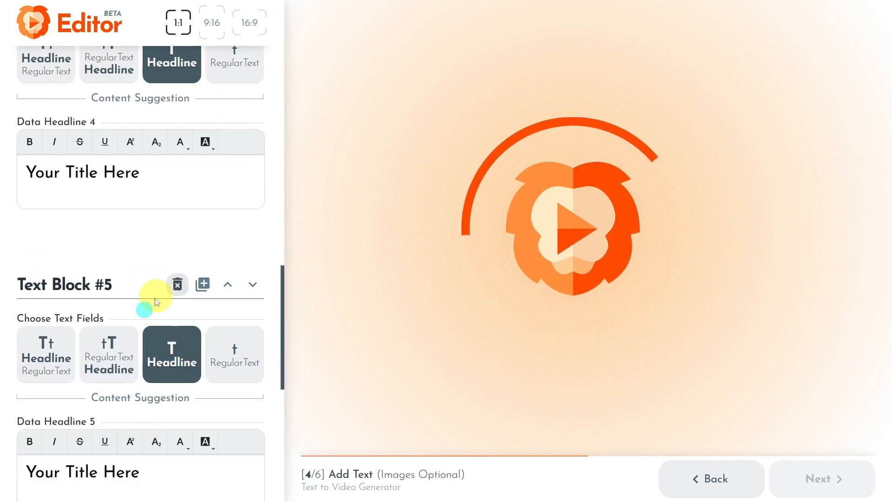
{"action": "scroll", "coordinate": [151, 302], "scroll_direction": "down", "scroll_amount": 5}
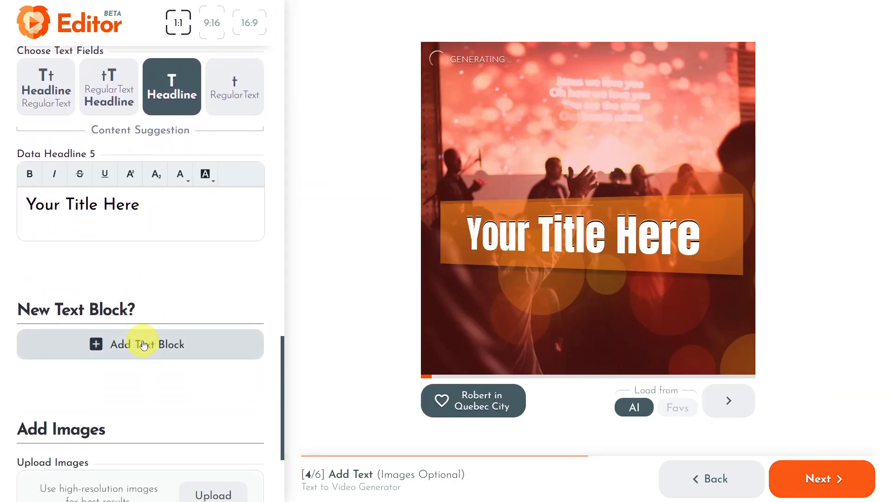
{"action": "left_click", "coordinate": [142, 342]}
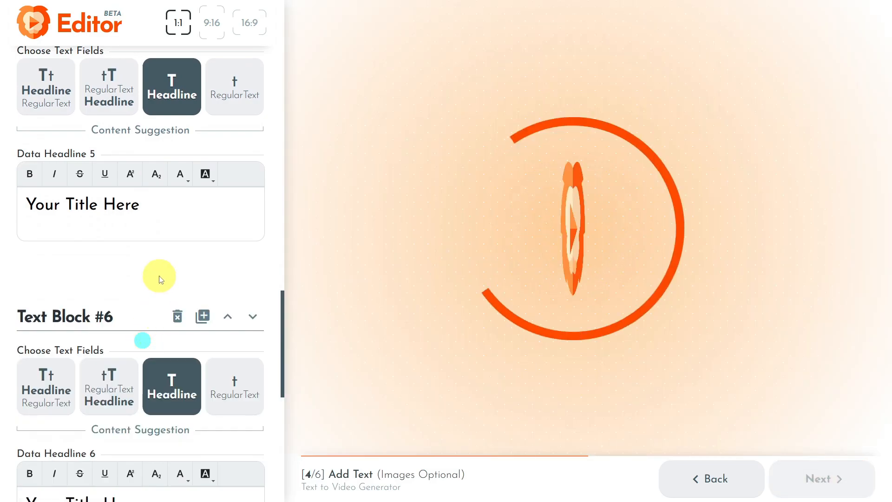
{"action": "scroll", "coordinate": [154, 279], "scroll_direction": "down", "scroll_amount": 5}
{"action": "scroll", "coordinate": [151, 278], "scroll_direction": "up", "scroll_amount": 20}
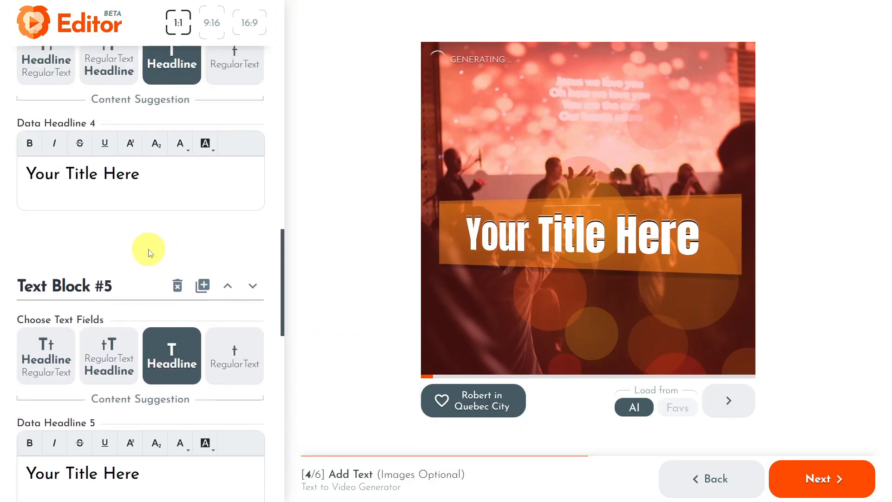
{"action": "scroll", "coordinate": [150, 252], "scroll_direction": "up", "scroll_amount": 10}
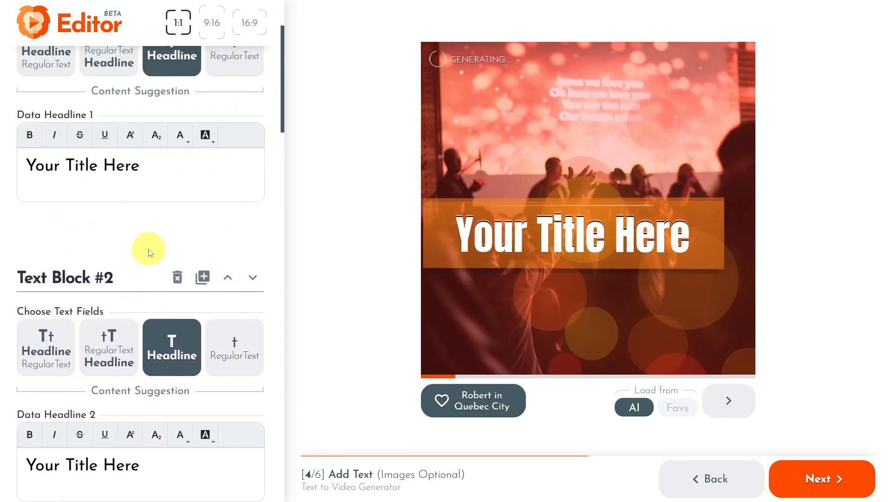
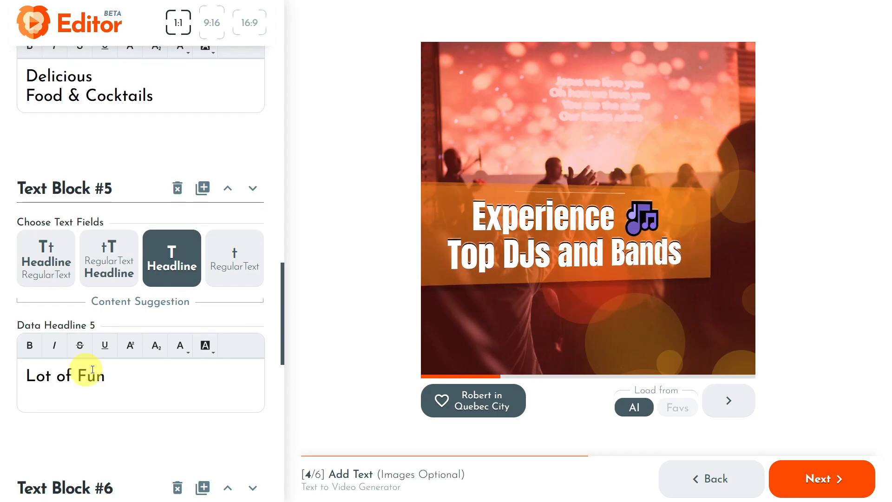
Switch text block #6 to regular text and enter "June 20th, 2025 from 4PM to Midnight 🕖 Details in the Description".
{"action": "scroll", "coordinate": [153, 379], "scroll_direction": "down", "scroll_amount": 3}
{"action": "scroll", "coordinate": [165, 385], "scroll_direction": "down", "scroll_amount": 3}
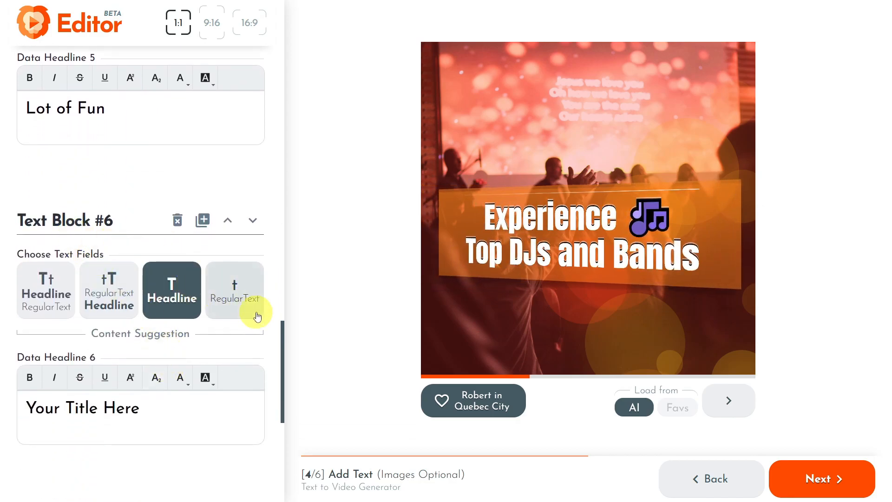
{"action": "left_click", "coordinate": [243, 300]}
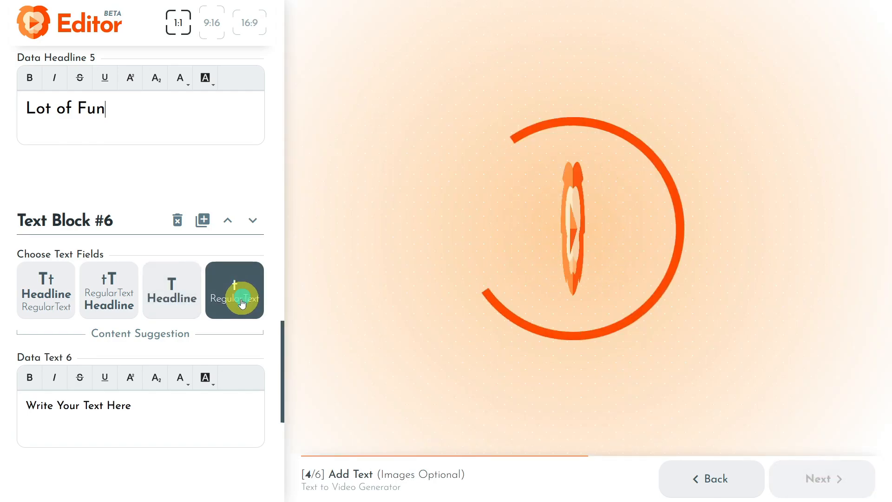
{"action": "left_click", "coordinate": [135, 417]}
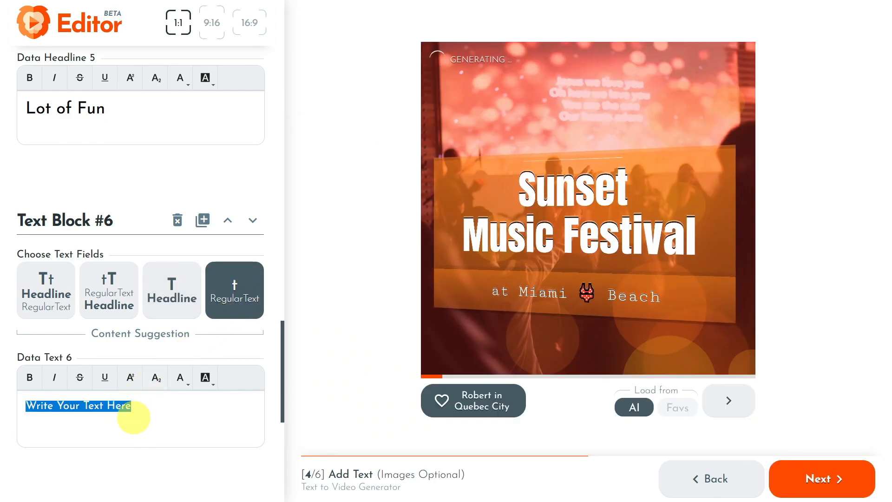
{"action": "type", "text": "June 20th, 2025 from 4PM to Midnight 🕖 Details in the Description"}
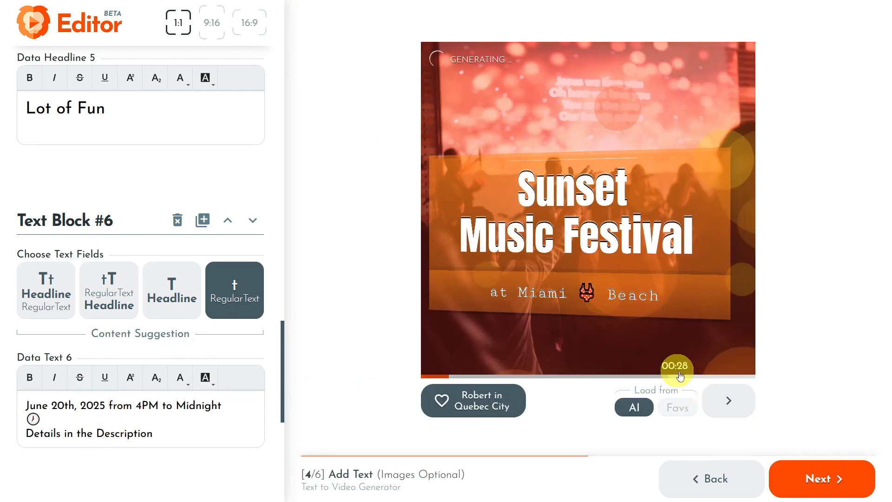
Preview the last text block and put "from 4PM to Midnight" on its own line below the date.
{"action": "left_click", "coordinate": [708, 376]}
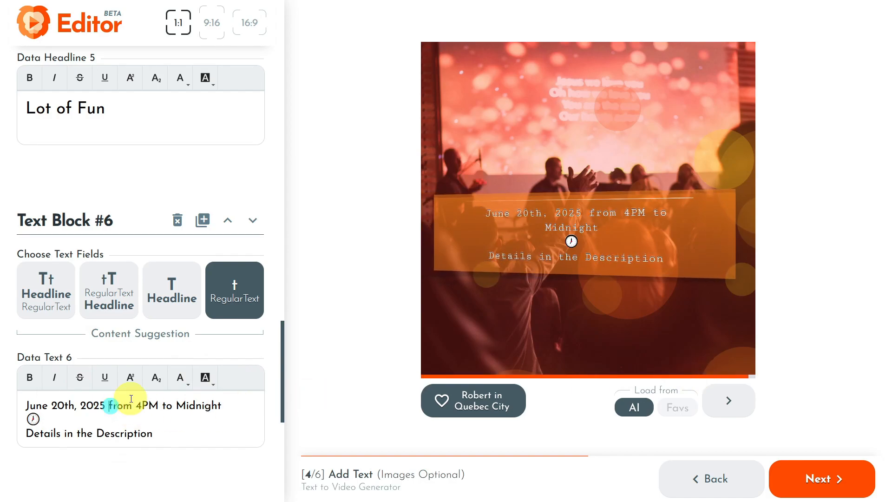
{"action": "key", "text": "Return"}
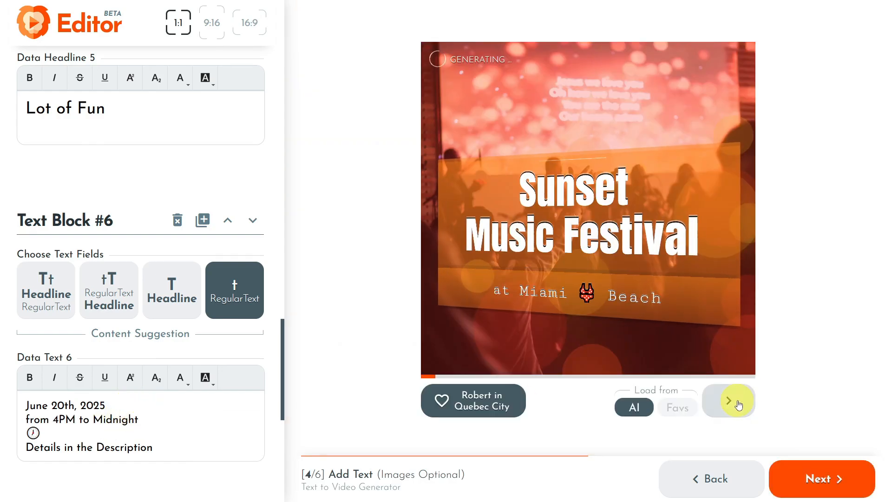
{"action": "left_click", "coordinate": [722, 379]}
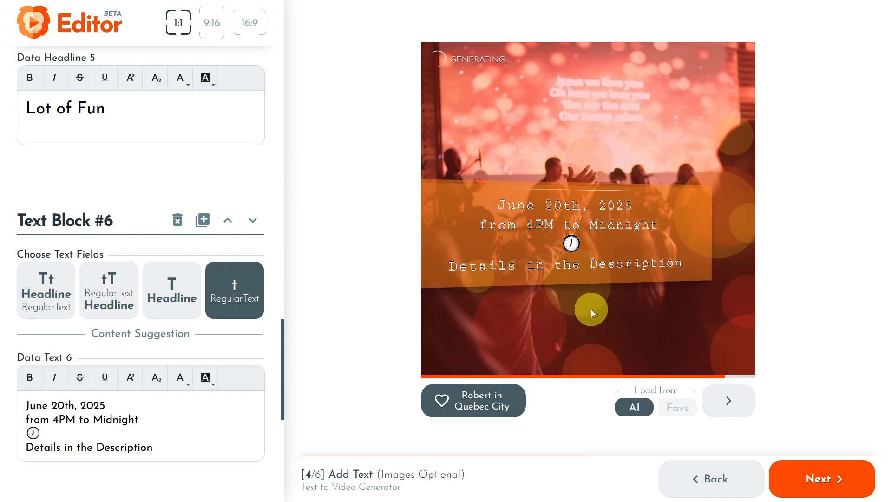
Add ten festival photos as the images shown behind the text blocks.
{"action": "scroll", "coordinate": [153, 297], "scroll_direction": "down", "scroll_amount": 5}
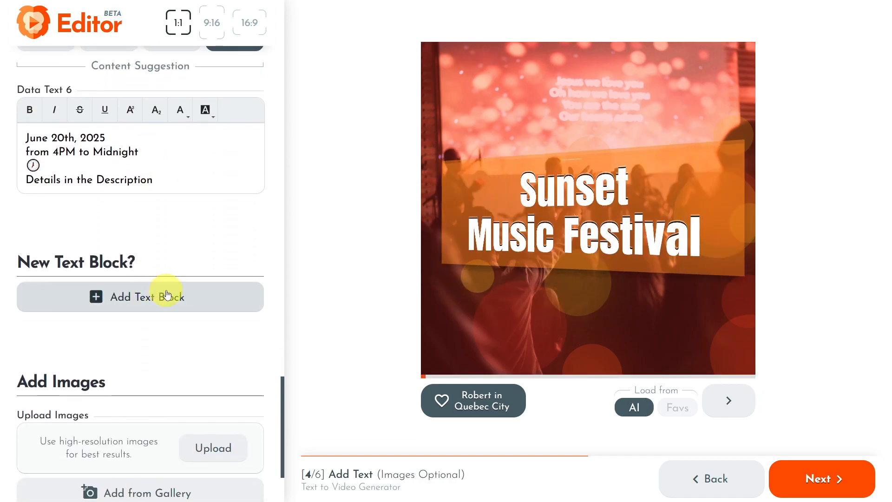
{"action": "scroll", "coordinate": [169, 293], "scroll_direction": "up", "scroll_amount": 12}
{"action": "scroll", "coordinate": [169, 294], "scroll_direction": "down", "scroll_amount": 13}
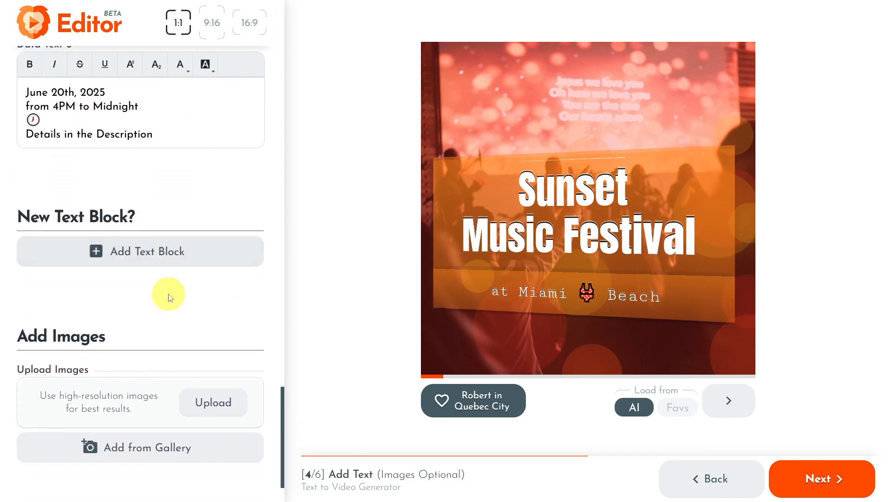
{"action": "scroll", "coordinate": [168, 294], "scroll_direction": "down", "scroll_amount": 1}
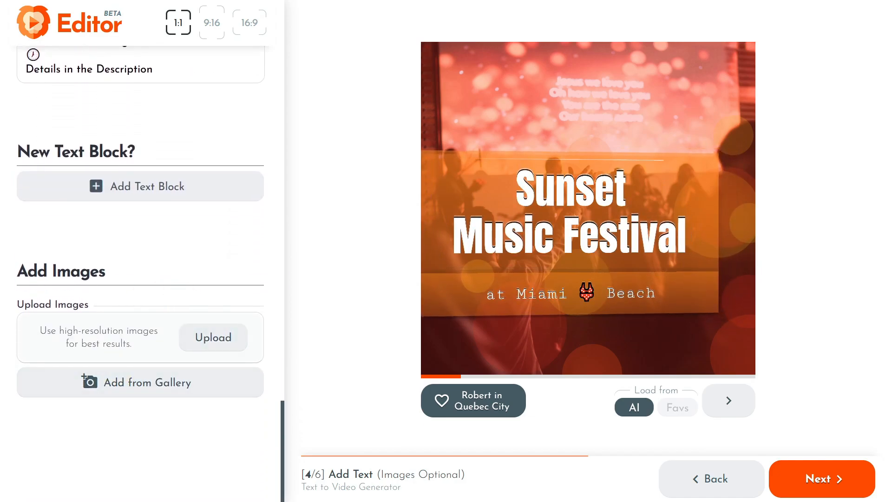
{"action": "left_click_drag", "start_coordinate": [77, 324], "coordinate": [130, 345]}
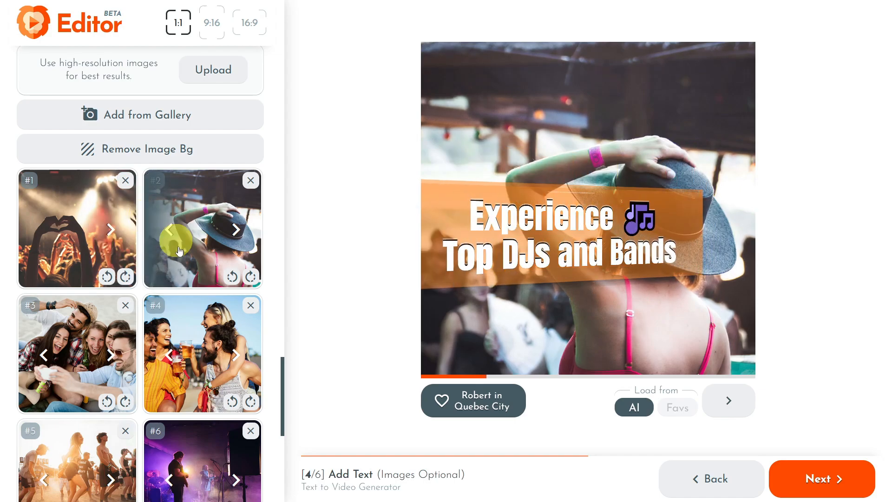
Remove photo #3 of the laughing group and move the drummer and sunset photos ahead of the purple-lit guitarist photo.
{"action": "scroll", "coordinate": [98, 235], "scroll_direction": "down", "scroll_amount": 2}
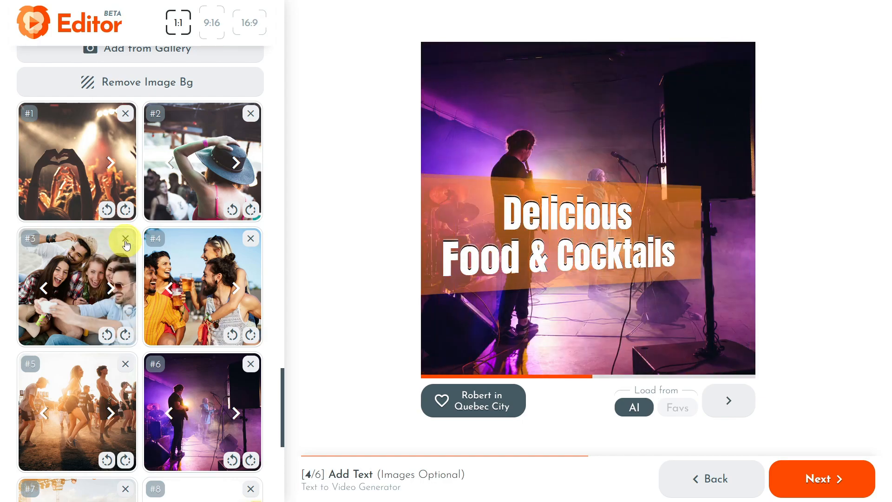
{"action": "left_click", "coordinate": [125, 239]}
{"action": "scroll", "coordinate": [127, 274], "scroll_direction": "down", "scroll_amount": 3}
{"action": "scroll", "coordinate": [125, 261], "scroll_direction": "down", "scroll_amount": 2}
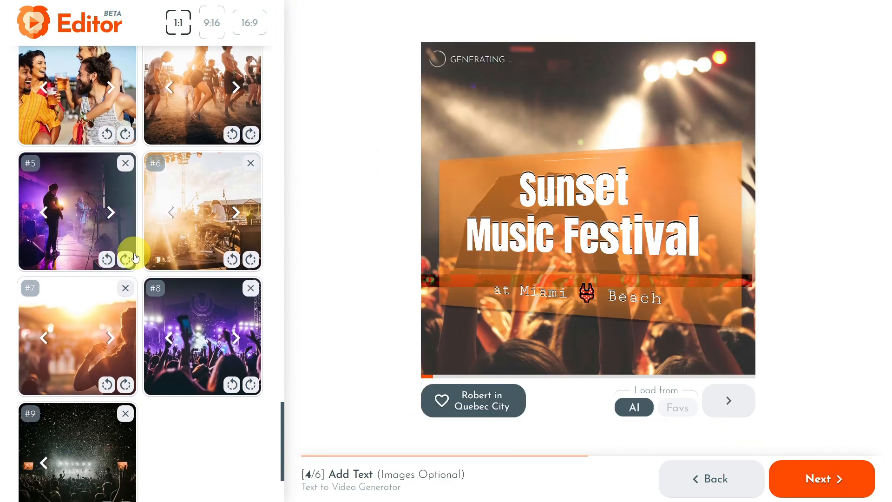
{"action": "left_click", "coordinate": [170, 212]}
{"action": "left_click", "coordinate": [42, 338]}
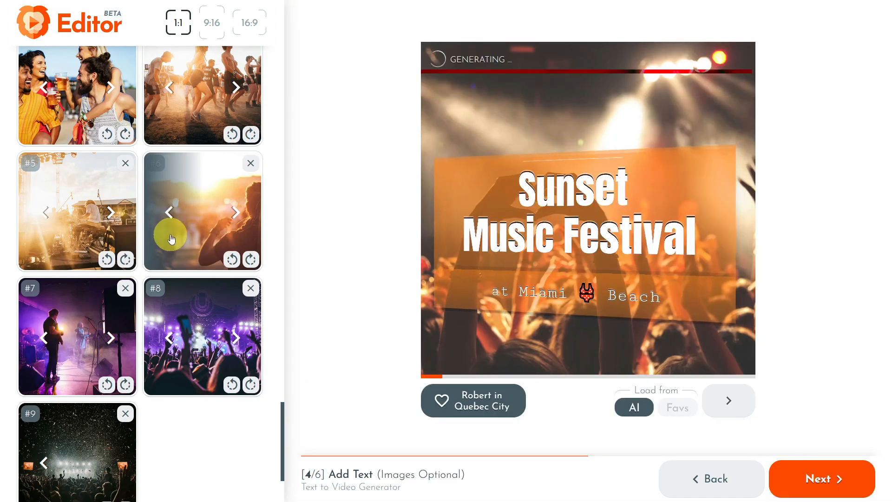
{"action": "scroll", "coordinate": [169, 233], "scroll_direction": "down", "scroll_amount": 2}
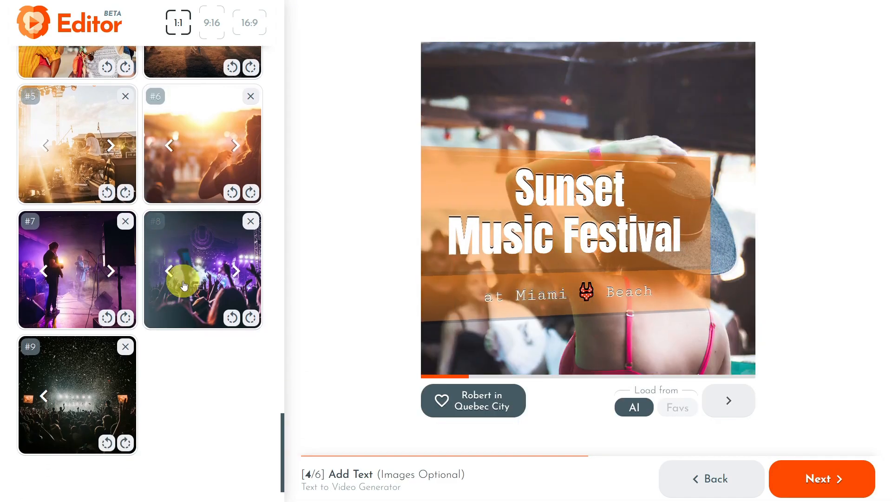
{"action": "scroll", "coordinate": [183, 284], "scroll_direction": "up", "scroll_amount": 15}
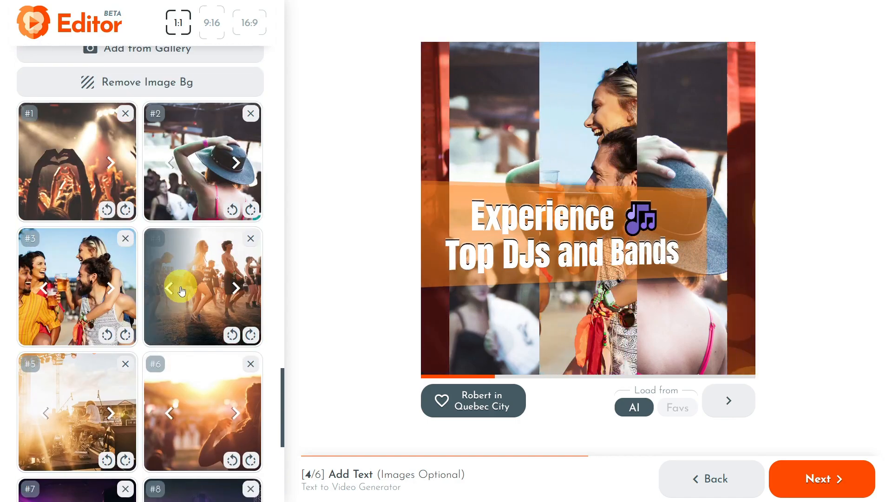
{"action": "scroll", "coordinate": [181, 290], "scroll_direction": "up", "scroll_amount": 17}
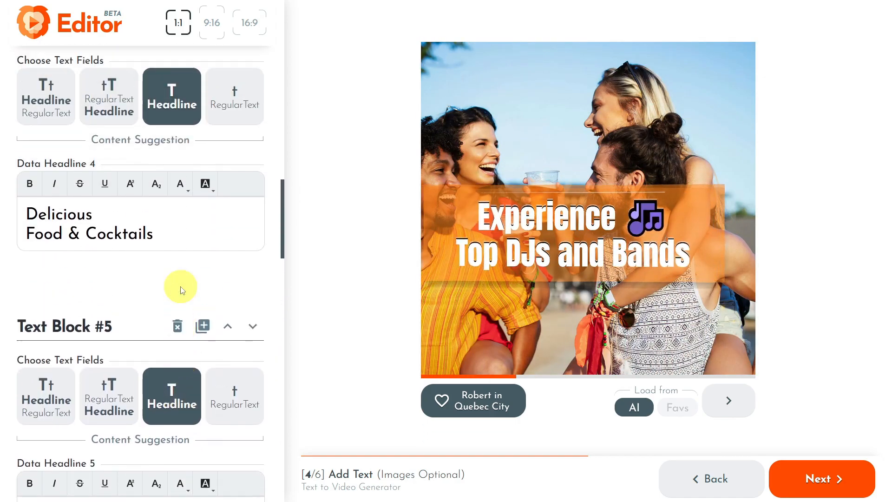
Browse the AI design variations, settle on the translucent red text panel with an orange bottom line, and skip the optional outro.
{"action": "scroll", "coordinate": [180, 288], "scroll_direction": "up", "scroll_amount": 12}
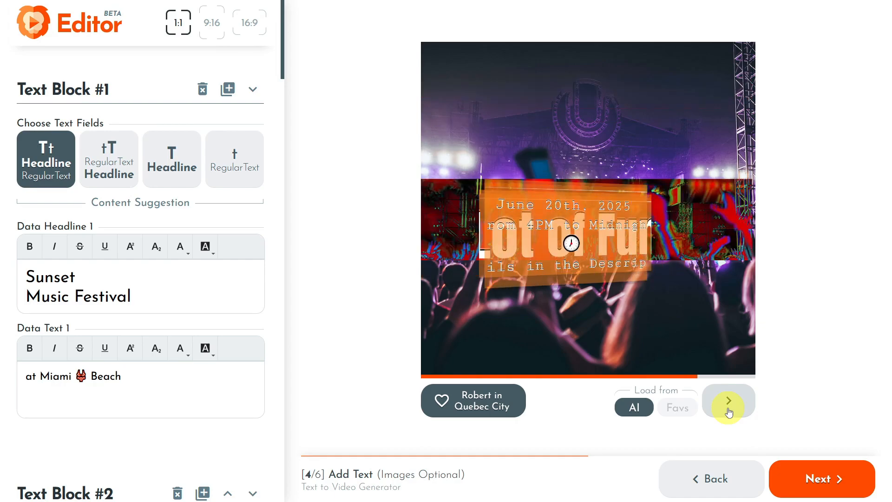
{"action": "left_click", "coordinate": [728, 401]}
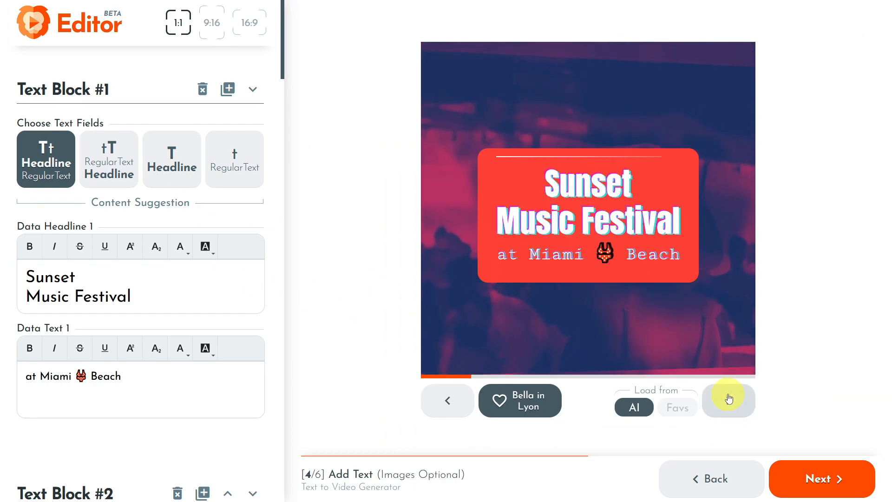
{"action": "left_click", "coordinate": [730, 402]}
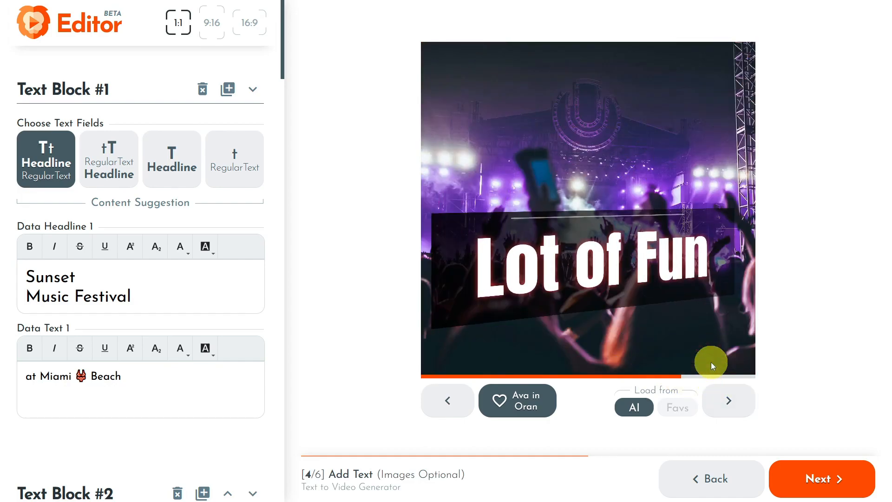
{"action": "left_click", "coordinate": [738, 397]}
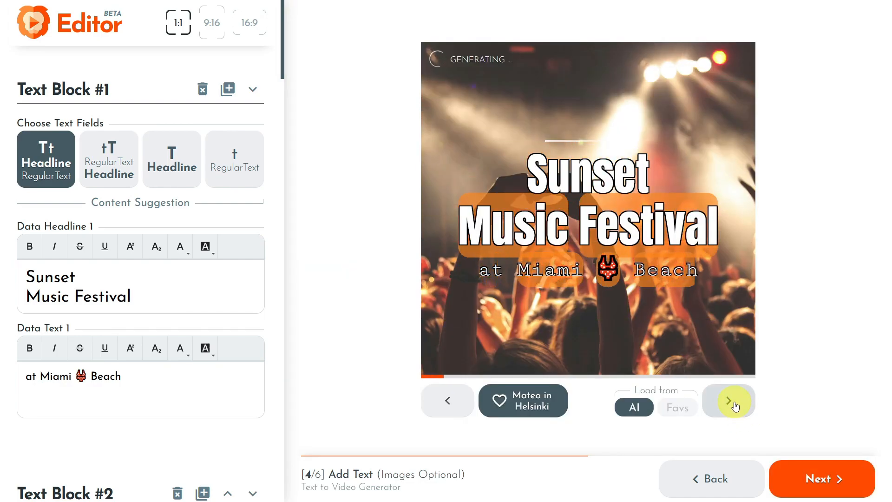
{"action": "left_click", "coordinate": [733, 402]}
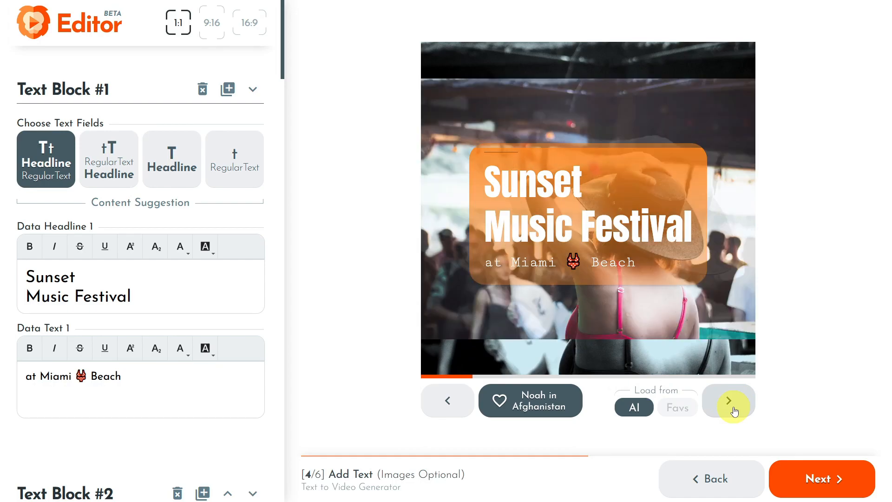
{"action": "left_click", "coordinate": [733, 408]}
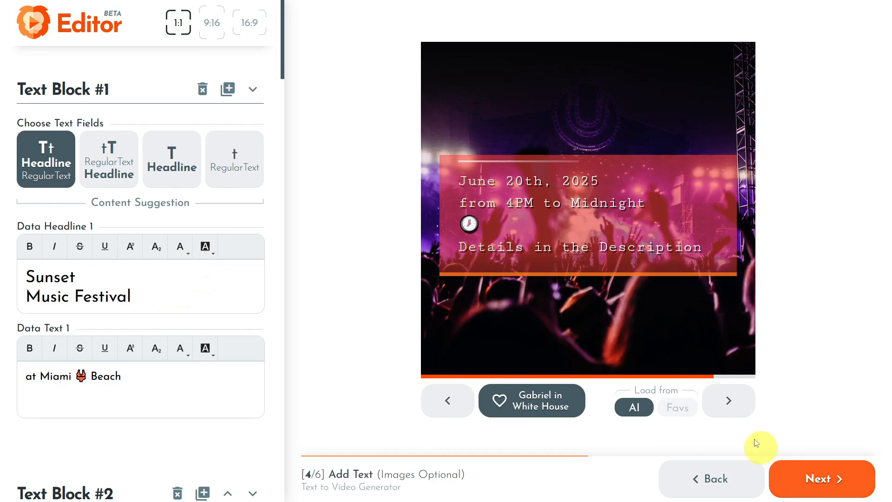
{"action": "left_click", "coordinate": [820, 487]}
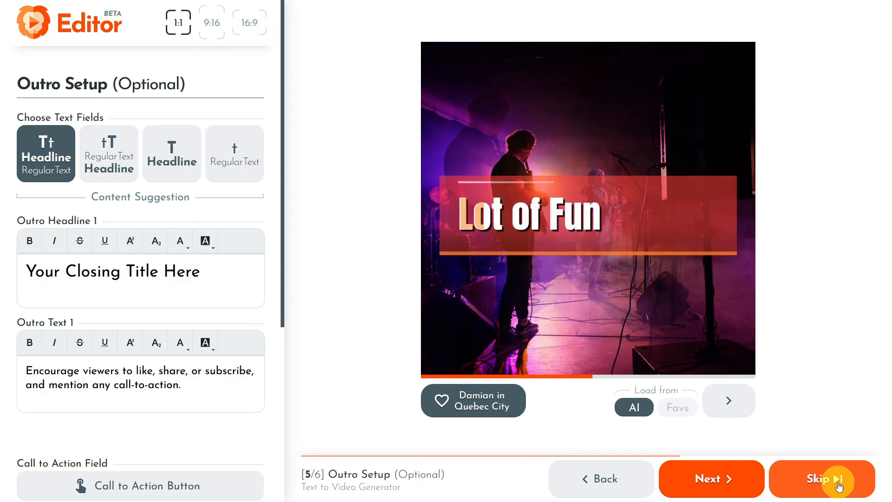
{"action": "left_click", "coordinate": [838, 483]}
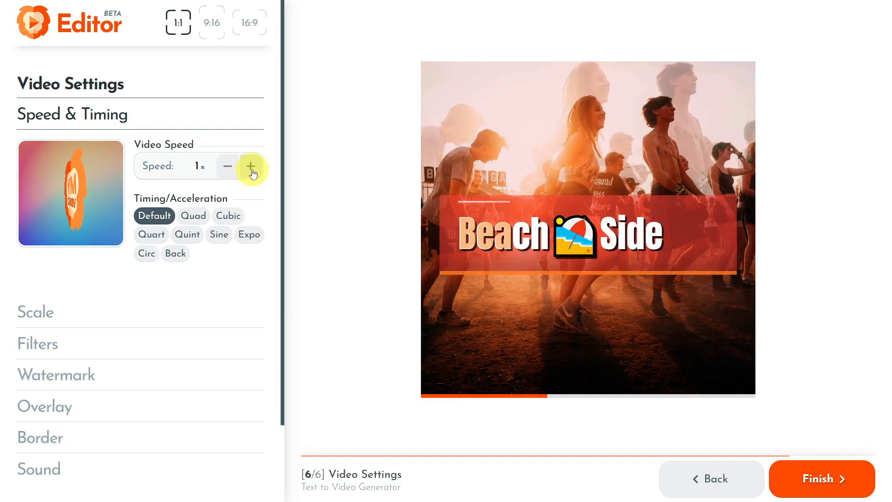
Raise the video speed to 2×.
{"action": "left_click", "coordinate": [251, 166]}
{"action": "left_click", "coordinate": [251, 166]}
{"action": "left_click", "coordinate": [250, 167]}
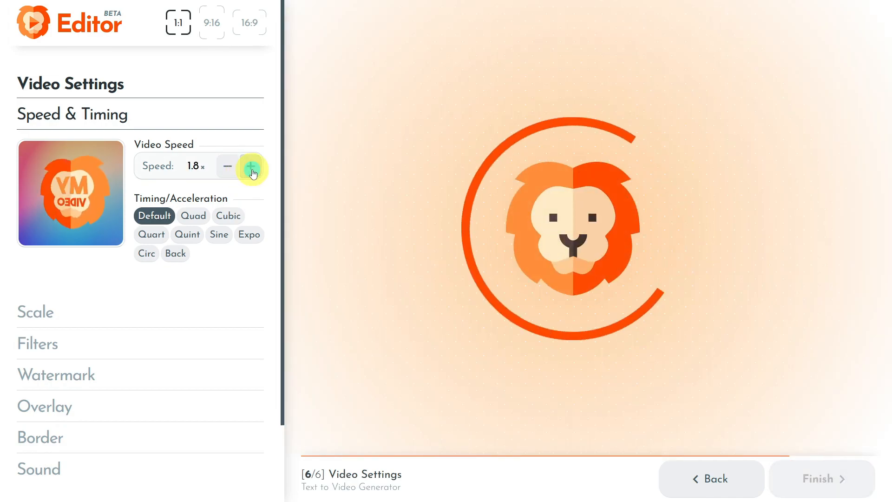
{"action": "left_click", "coordinate": [251, 169]}
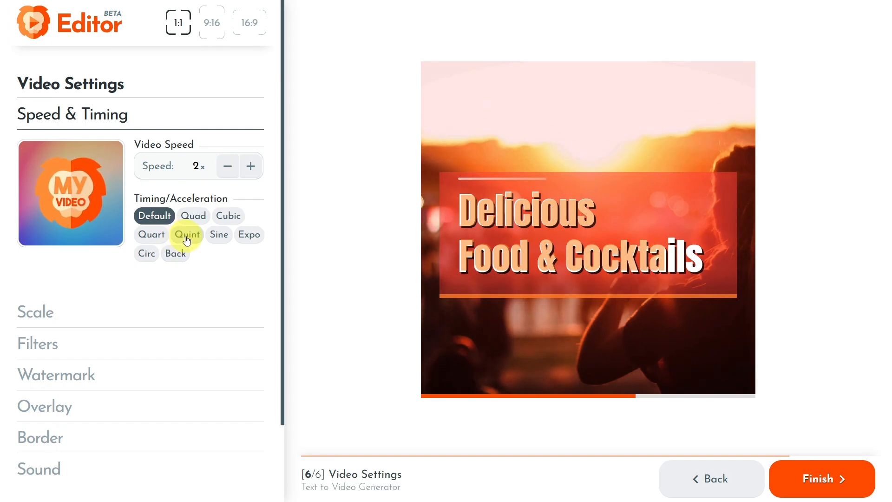
Set the timing acceleration to Quint and return the video speed to 1×.
{"action": "left_click", "coordinate": [187, 238]}
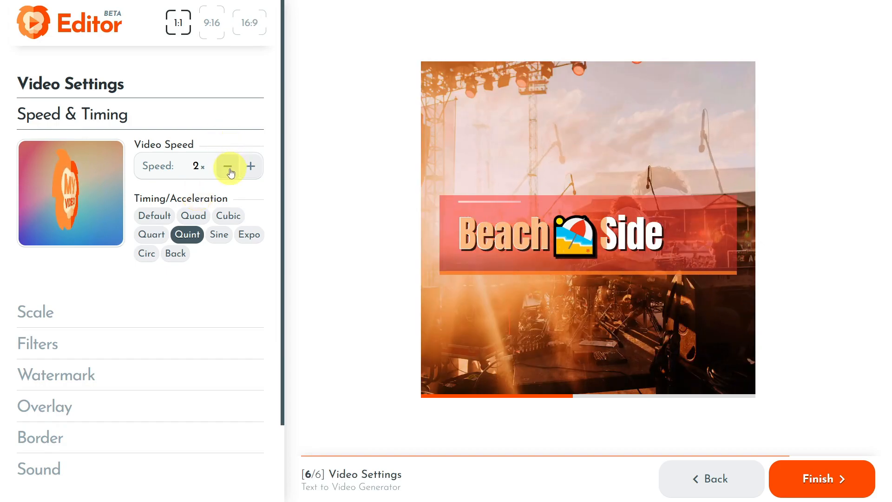
{"action": "left_click", "coordinate": [226, 172]}
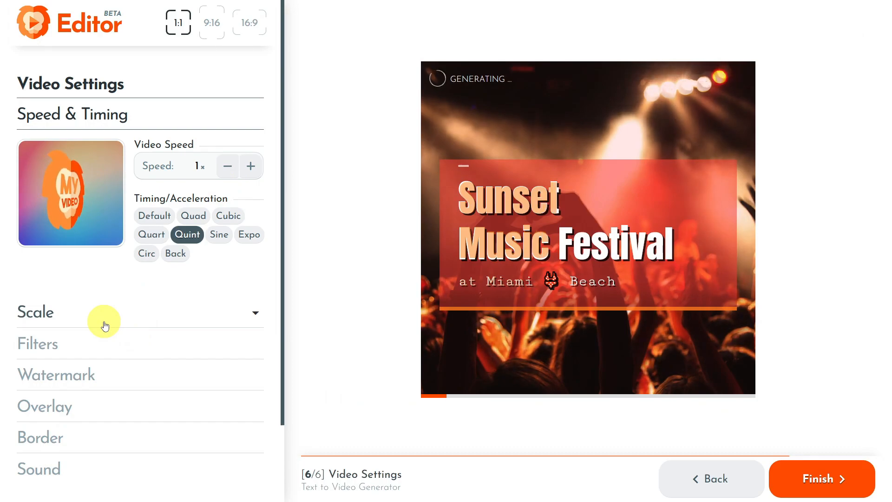
Scale the video vertically to 60%, leaving the background exposed above and below the photos.
{"action": "left_click", "coordinate": [105, 325]}
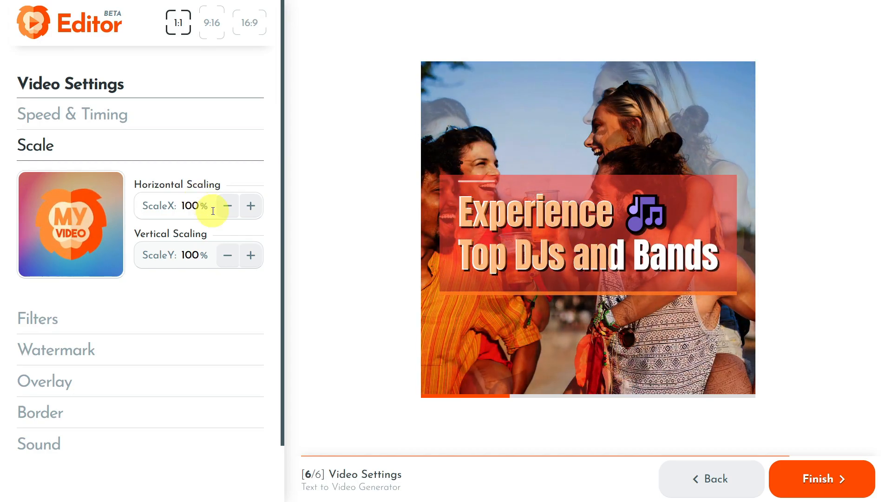
{"action": "left_click", "coordinate": [227, 255]}
{"action": "left_click", "coordinate": [228, 255]}
{"action": "left_click", "coordinate": [227, 255]}
{"action": "left_click", "coordinate": [228, 255]}
{"action": "left_click", "coordinate": [228, 254]}
{"action": "left_click", "coordinate": [227, 255]}
{"action": "left_click", "coordinate": [227, 255]}
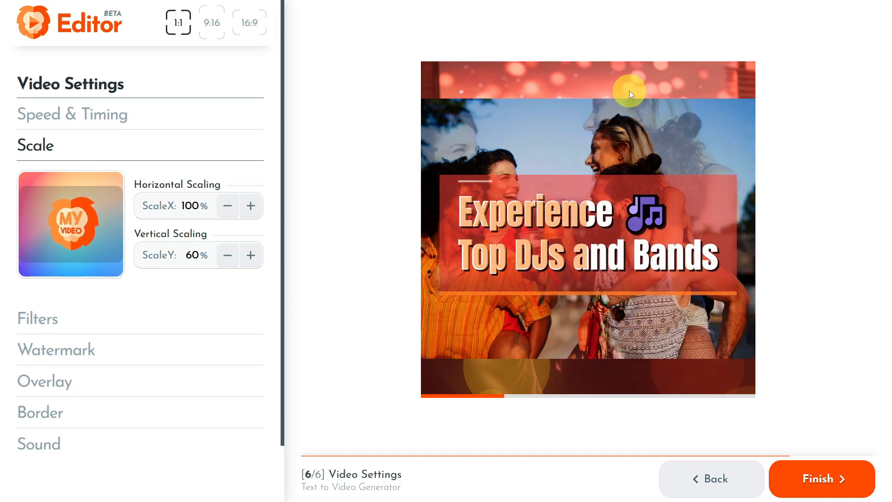
Raise the video's contrast filter to 130%.
{"action": "left_click", "coordinate": [124, 320]}
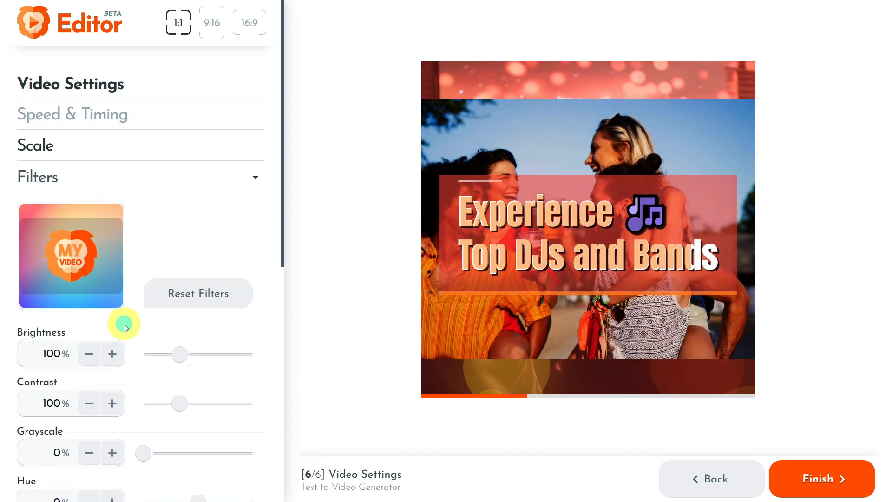
{"action": "scroll", "coordinate": [171, 235], "scroll_direction": "down", "scroll_amount": 3}
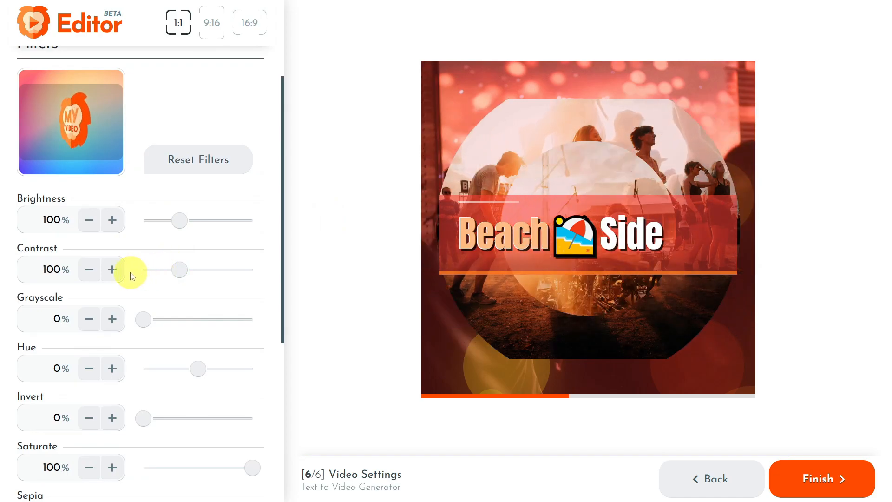
{"action": "left_click", "coordinate": [113, 270]}
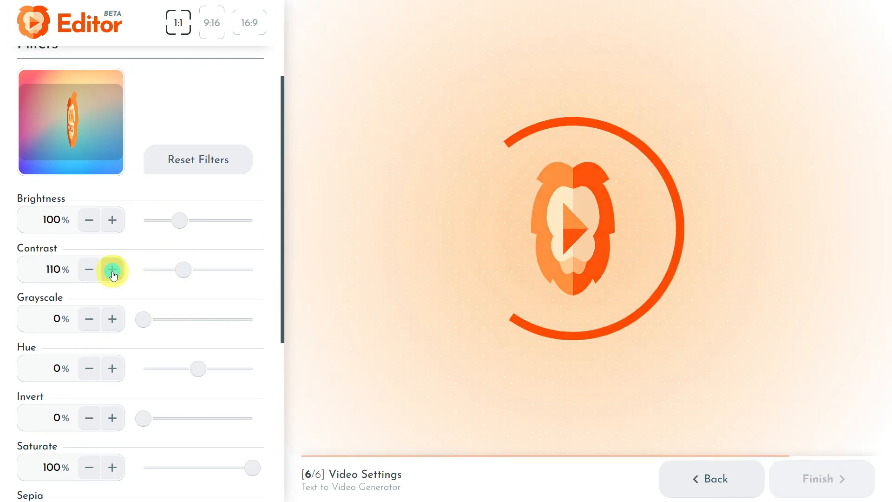
{"action": "left_click", "coordinate": [113, 270]}
{"action": "left_click", "coordinate": [113, 270]}
Try the video in black and white by raising the grayscale filter to 100%.
{"action": "scroll", "coordinate": [113, 260], "scroll_direction": "down", "scroll_amount": 2}
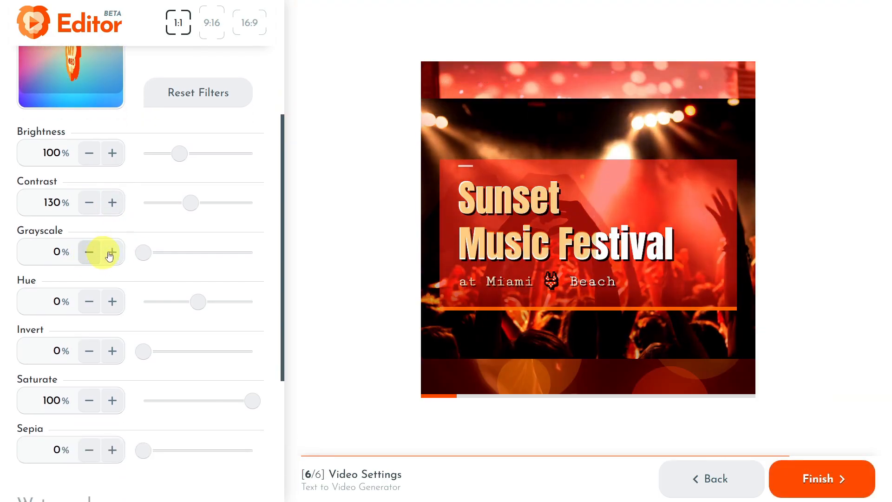
{"action": "left_click", "coordinate": [112, 255]}
{"action": "left_click", "coordinate": [113, 255]}
{"action": "left_click", "coordinate": [113, 256]}
{"action": "left_click", "coordinate": [113, 255]}
{"action": "left_click", "coordinate": [112, 256]}
{"action": "left_click", "coordinate": [112, 255]}
{"action": "left_click", "coordinate": [112, 256]}
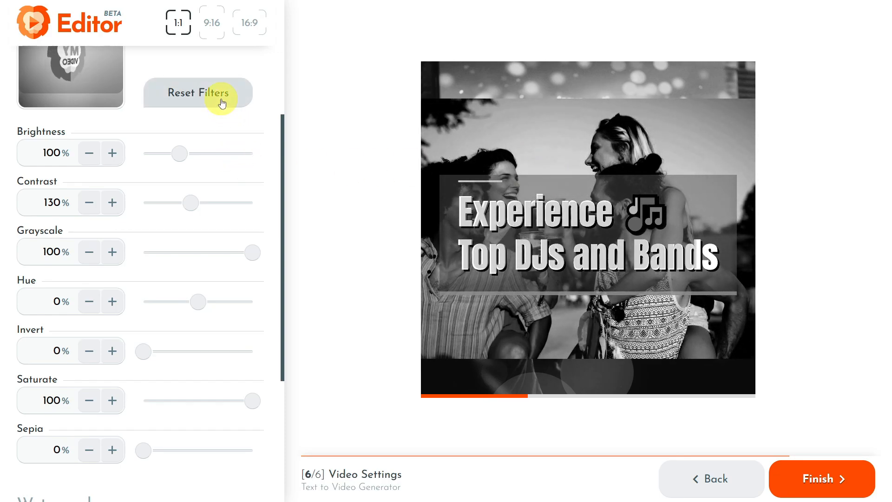
Reset all video filters and set the contrast to 120%.
{"action": "left_click", "coordinate": [222, 102]}
{"action": "scroll", "coordinate": [216, 263], "scroll_direction": "down", "scroll_amount": 3}
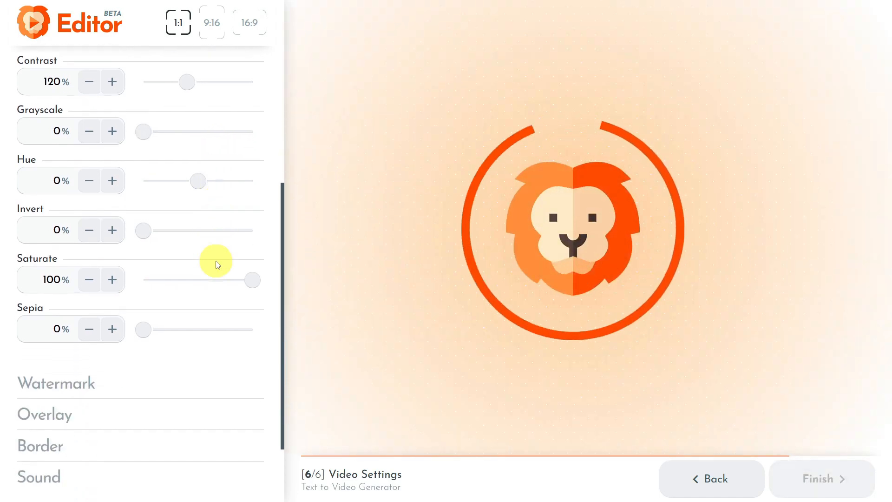
Turn on the logo watermark and set its horizontal position to 50%.
{"action": "scroll", "coordinate": [216, 264], "scroll_direction": "down", "scroll_amount": 2}
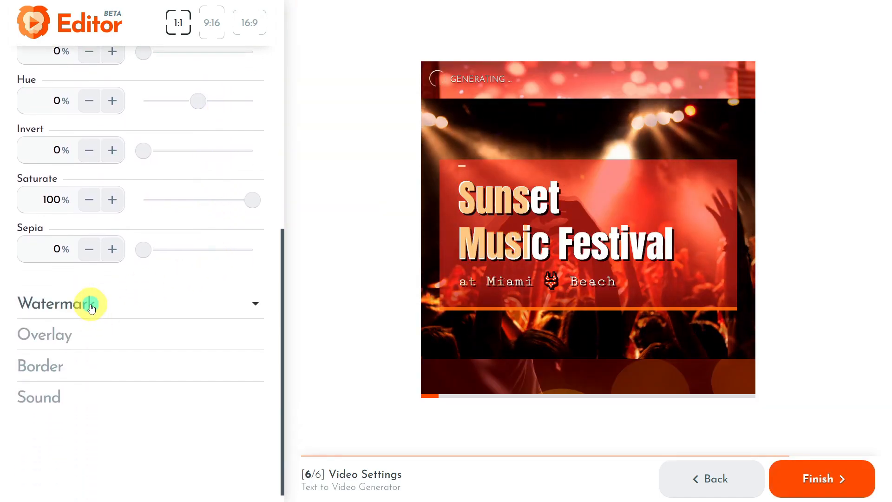
{"action": "left_click", "coordinate": [91, 307]}
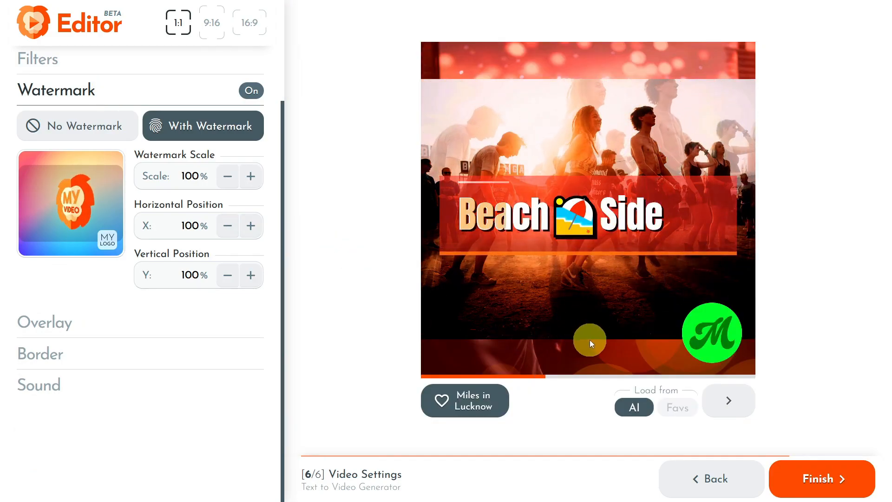
{"action": "left_click", "coordinate": [230, 227]}
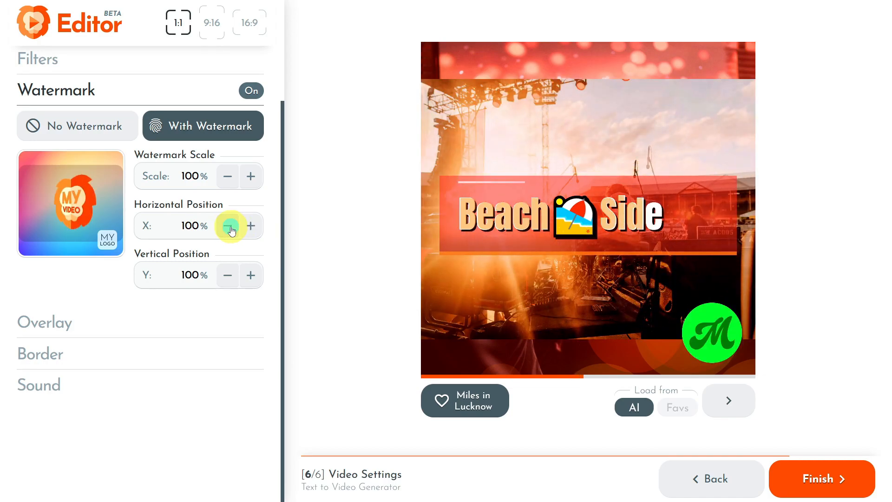
{"action": "left_click", "coordinate": [231, 227]}
{"action": "left_click", "coordinate": [231, 227]}
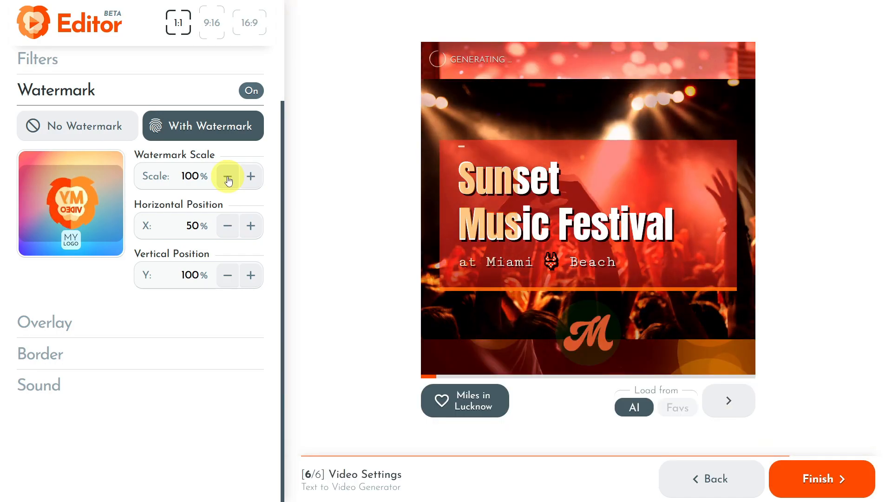
Set the watermark scale to 80% and step through further AI variations of the watermark.
{"action": "left_click", "coordinate": [227, 176]}
{"action": "left_click", "coordinate": [227, 176]}
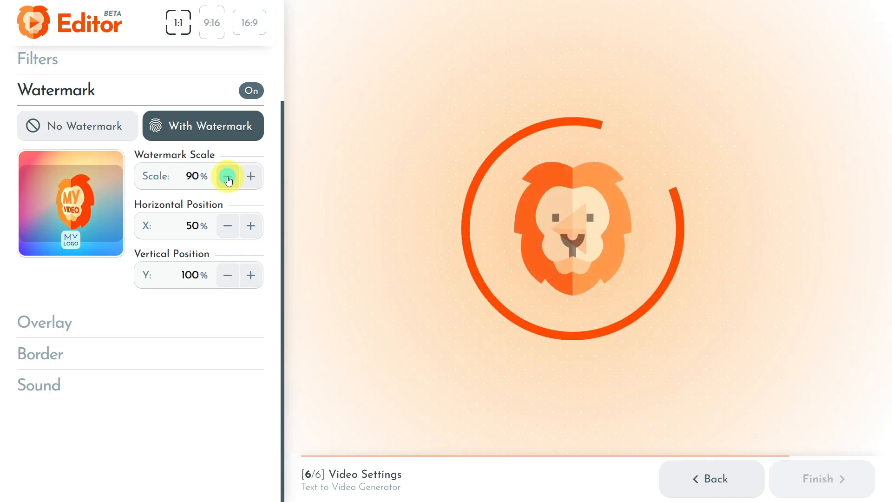
{"action": "left_click", "coordinate": [228, 177]}
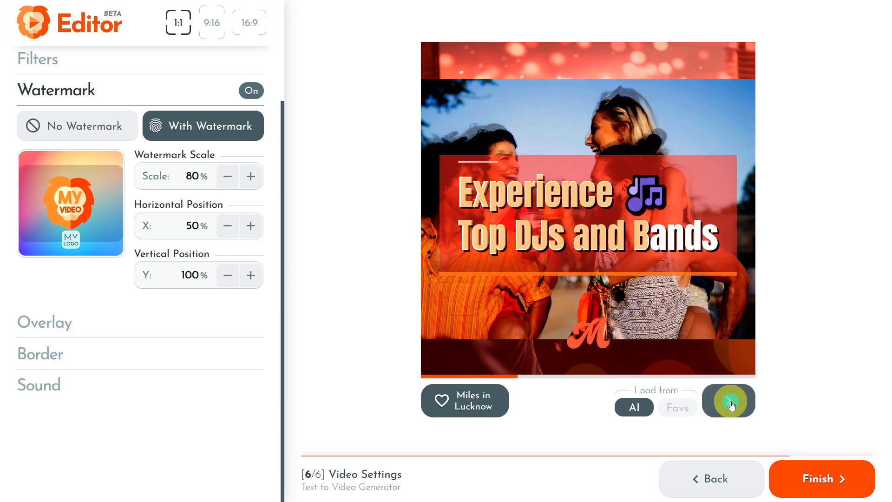
{"action": "left_click", "coordinate": [730, 403]}
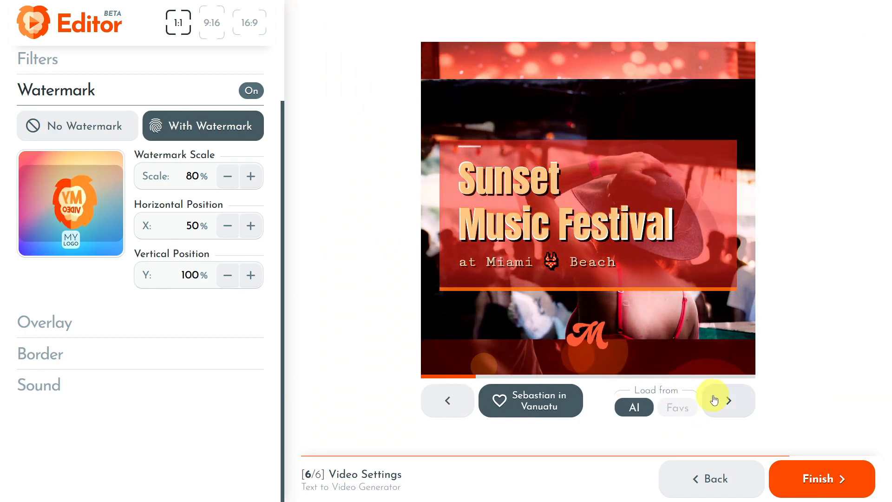
{"action": "left_click", "coordinate": [738, 403]}
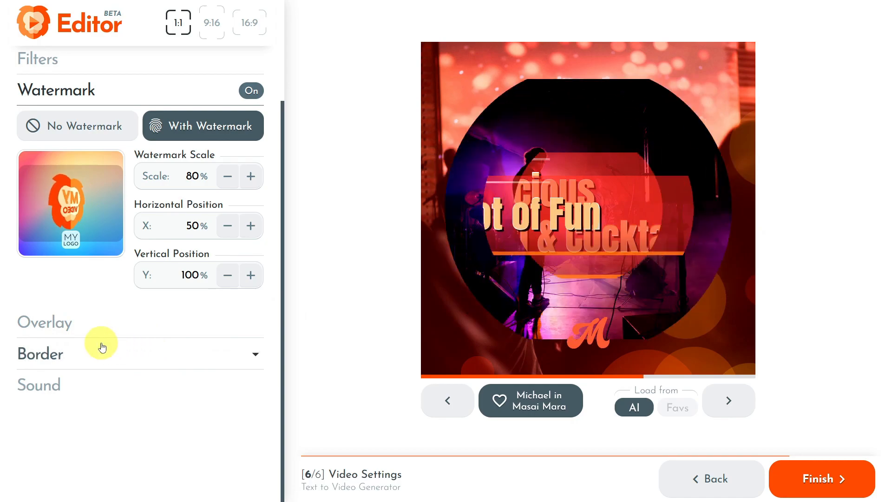
Go to the sound settings and show the Dance and Electronic tracks of the music gallery.
{"action": "left_click", "coordinate": [118, 377]}
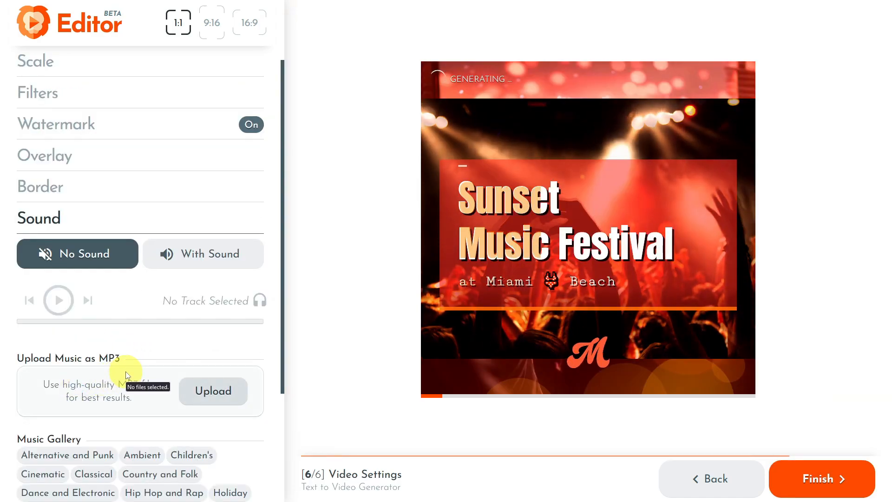
{"action": "scroll", "coordinate": [128, 367], "scroll_direction": "down", "scroll_amount": 3}
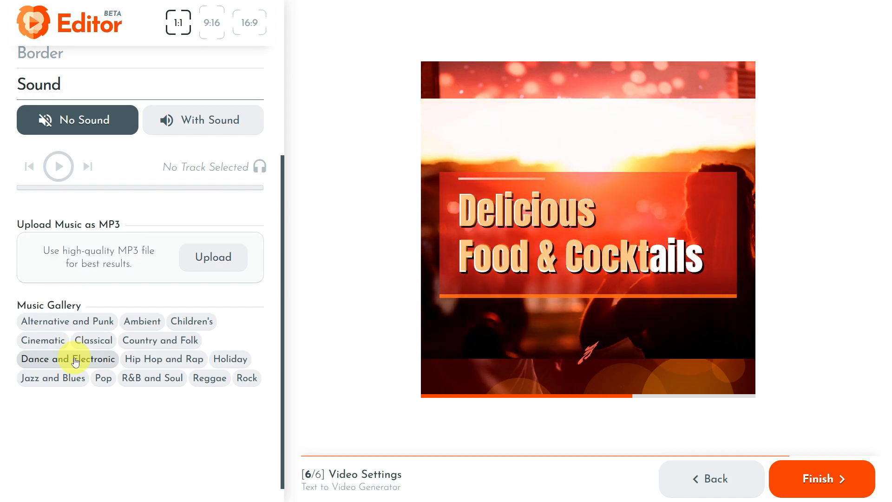
{"action": "left_click", "coordinate": [75, 362]}
Audition the tracks A Fever and A Mystical Experience from the gallery, and choose A Rising Wave as the video's music.
{"action": "scroll", "coordinate": [77, 365], "scroll_direction": "down", "scroll_amount": 4}
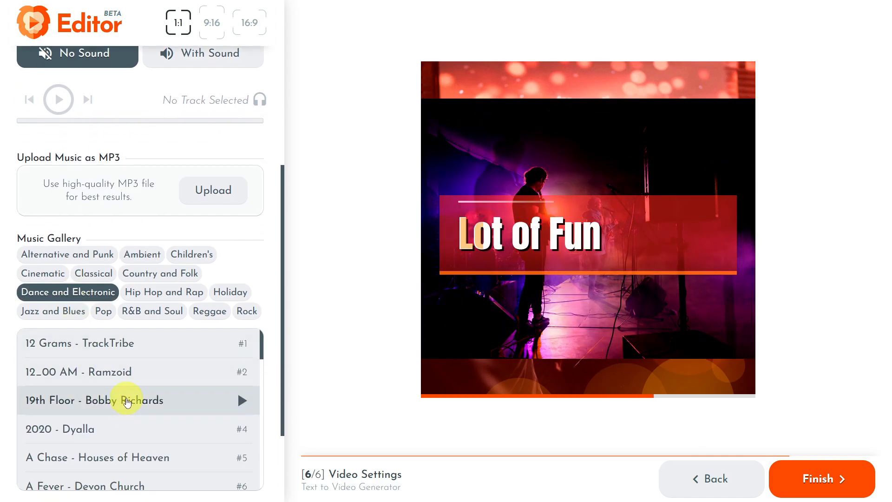
{"action": "left_click", "coordinate": [106, 426]}
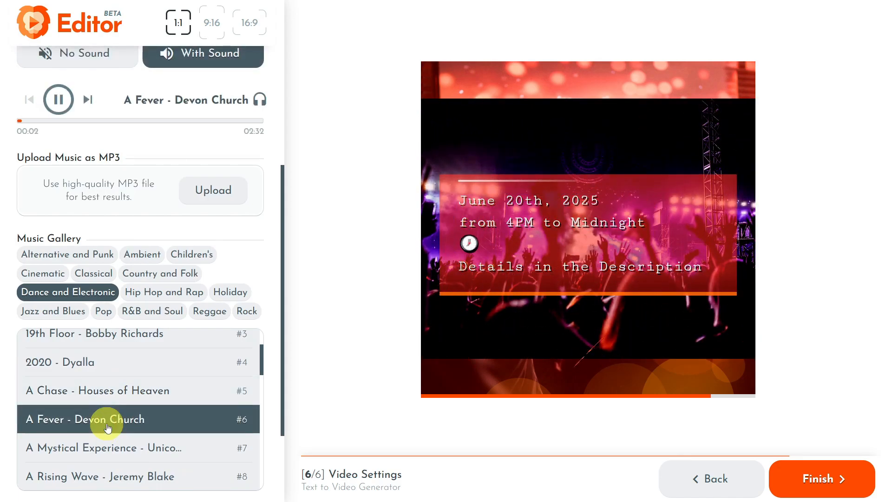
{"action": "scroll", "coordinate": [108, 426], "scroll_direction": "down", "scroll_amount": 2}
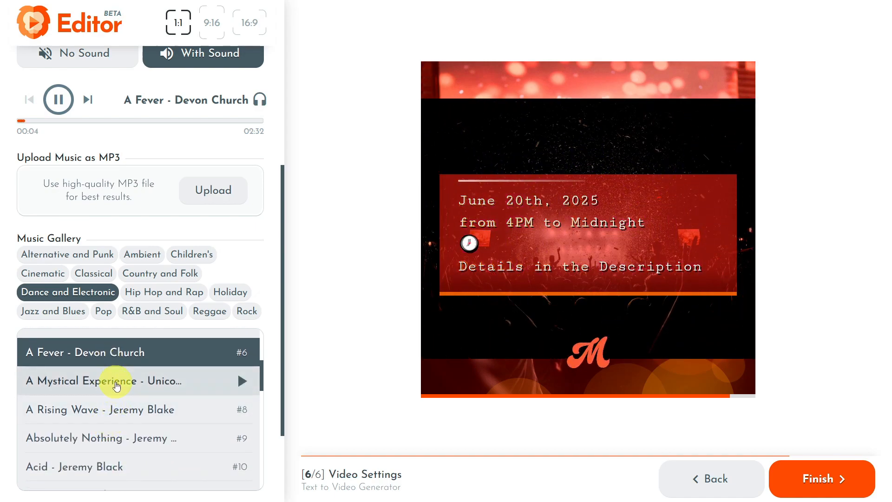
{"action": "left_click", "coordinate": [116, 386]}
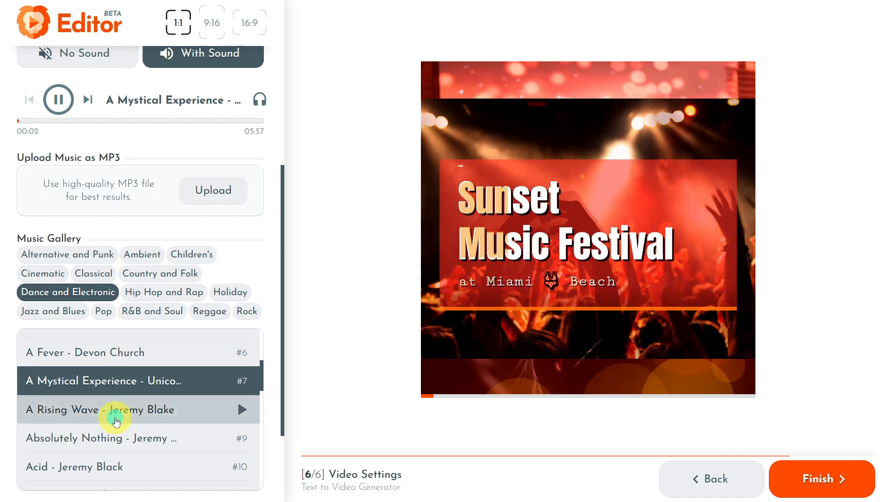
{"action": "left_click", "coordinate": [116, 409]}
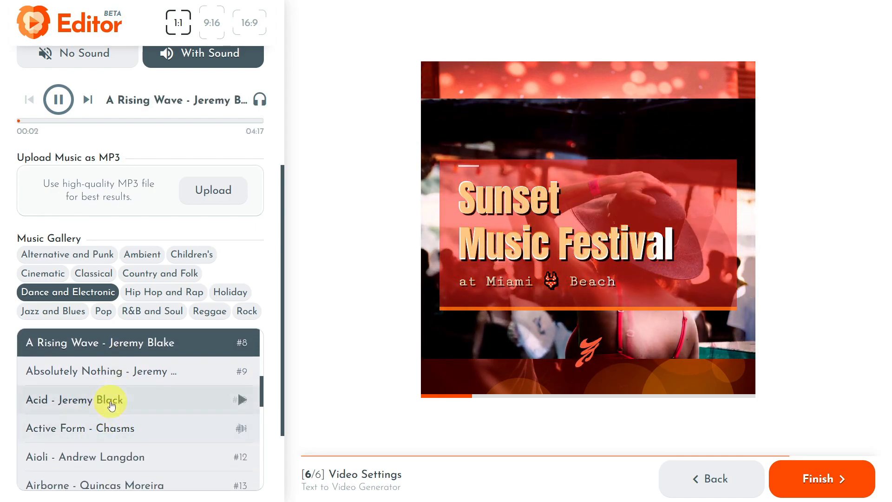
{"action": "scroll", "coordinate": [113, 407], "scroll_direction": "up", "scroll_amount": 2}
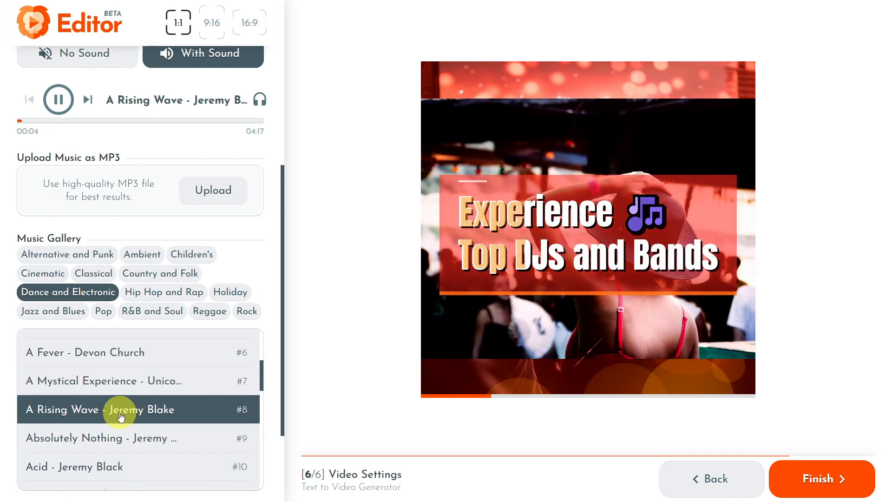
{"action": "scroll", "coordinate": [233, 346], "scroll_direction": "up", "scroll_amount": 8}
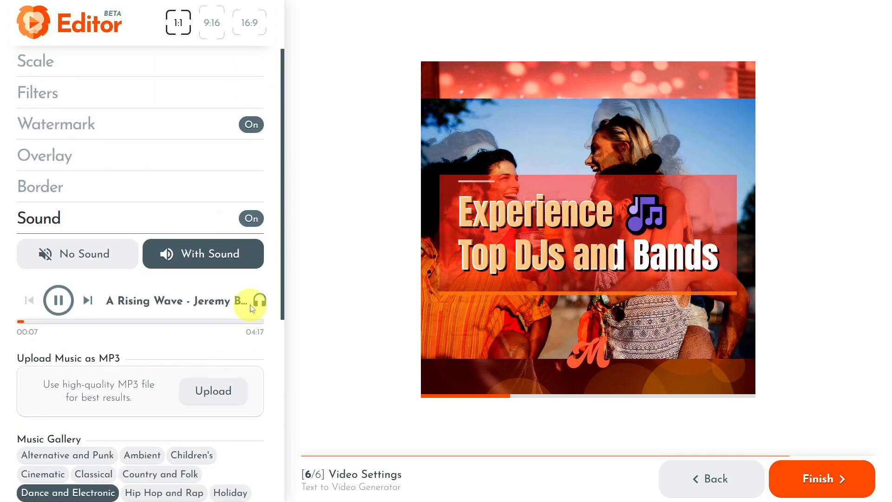
Return to the Speed & Timing settings and preview the whole video frame in portrait 9:16 format.
{"action": "scroll", "coordinate": [238, 280], "scroll_direction": "up", "scroll_amount": 2}
{"action": "left_click", "coordinate": [104, 118]}
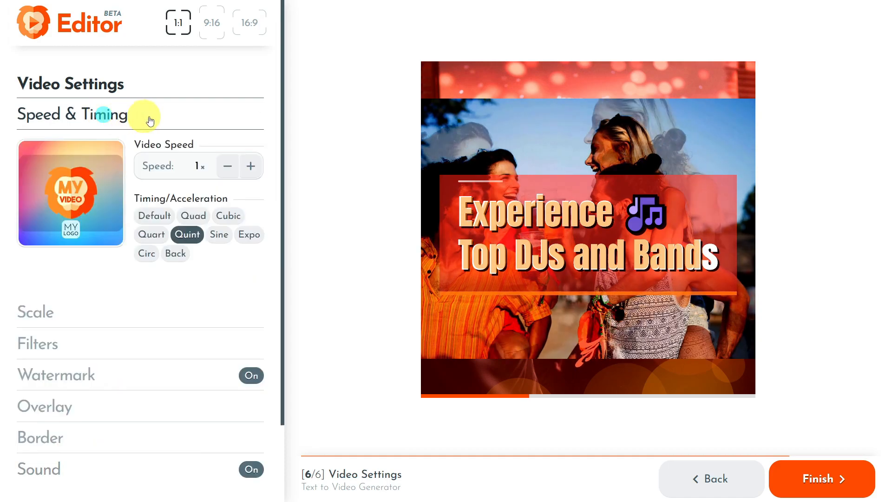
{"action": "left_click", "coordinate": [209, 28]}
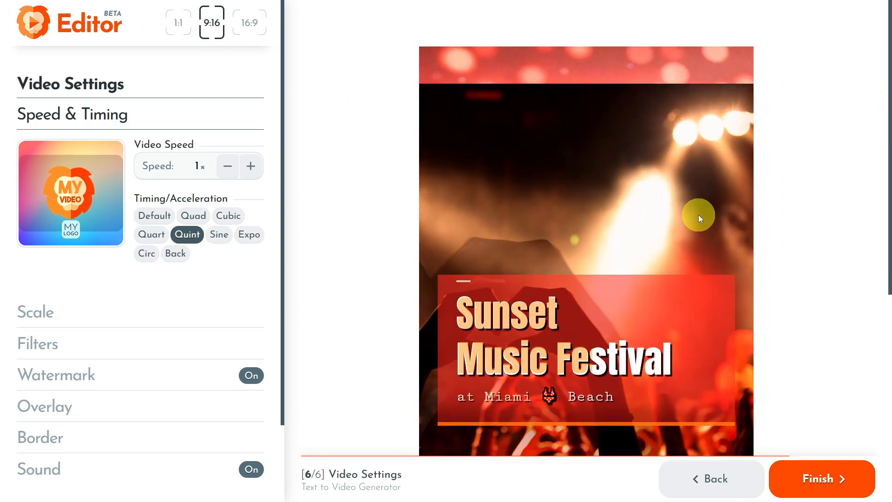
{"action": "scroll", "coordinate": [698, 214], "scroll_direction": "down", "scroll_amount": 5}
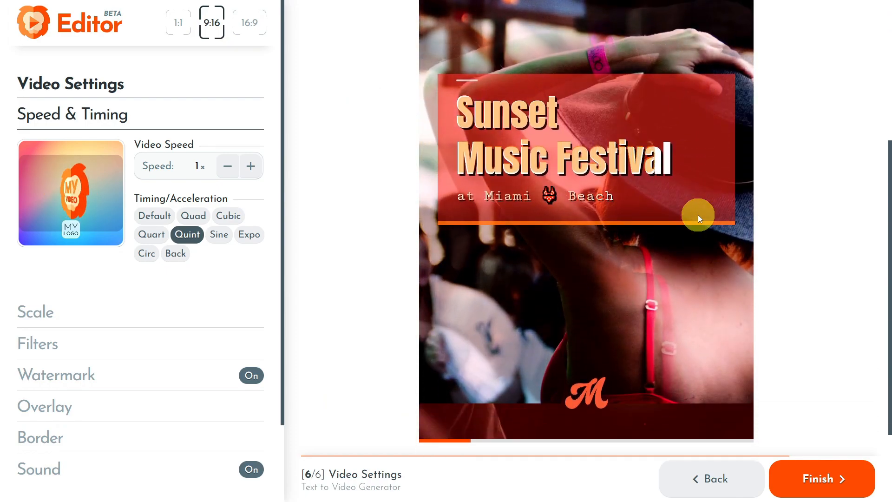
{"action": "scroll", "coordinate": [698, 214], "scroll_direction": "down", "scroll_amount": 1}
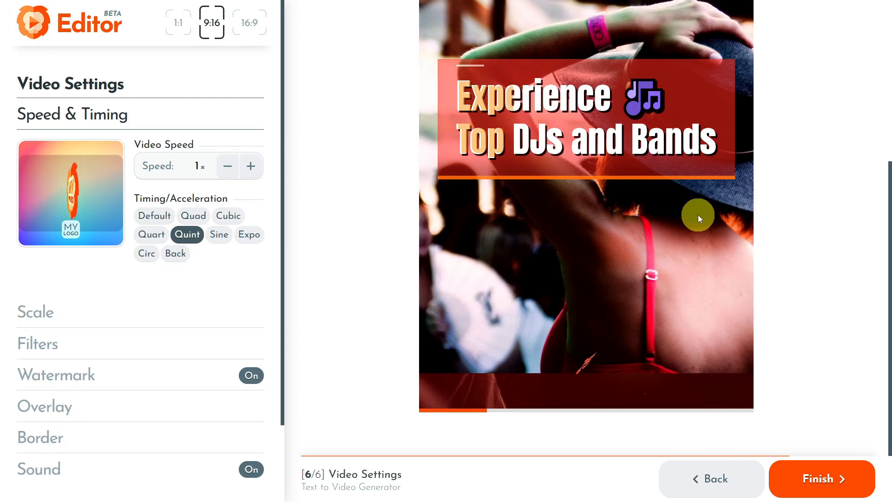
{"action": "scroll", "coordinate": [697, 215], "scroll_direction": "up", "scroll_amount": 5}
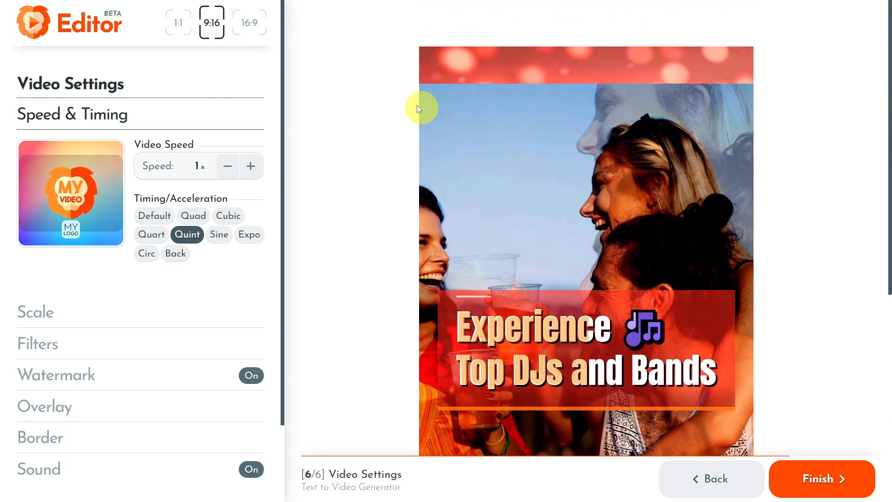
Preview the video in landscape 16:9 format and check several moments along its timeline.
{"action": "left_click", "coordinate": [249, 22]}
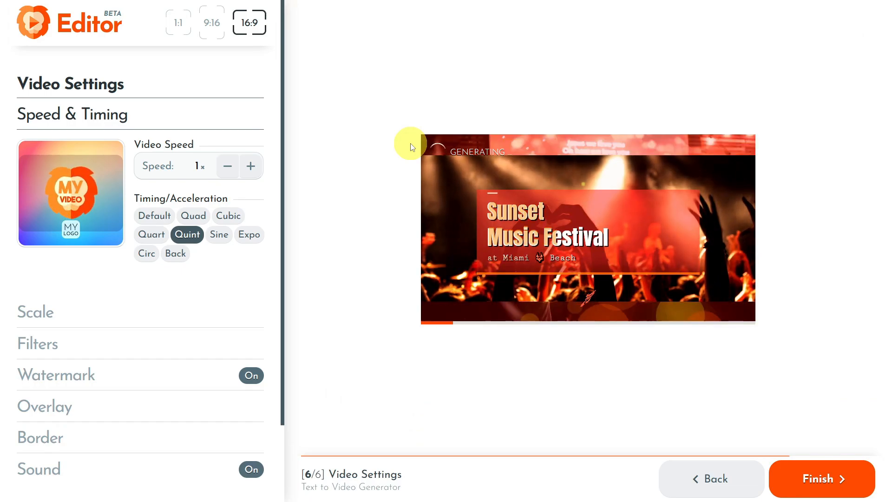
{"action": "left_click", "coordinate": [549, 322]}
{"action": "left_click", "coordinate": [591, 322]}
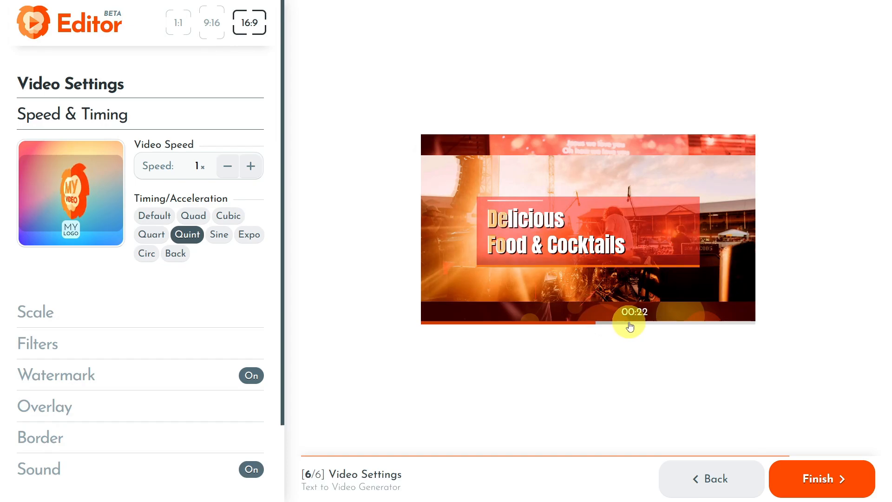
{"action": "left_click", "coordinate": [629, 322]}
{"action": "left_click", "coordinate": [681, 321]}
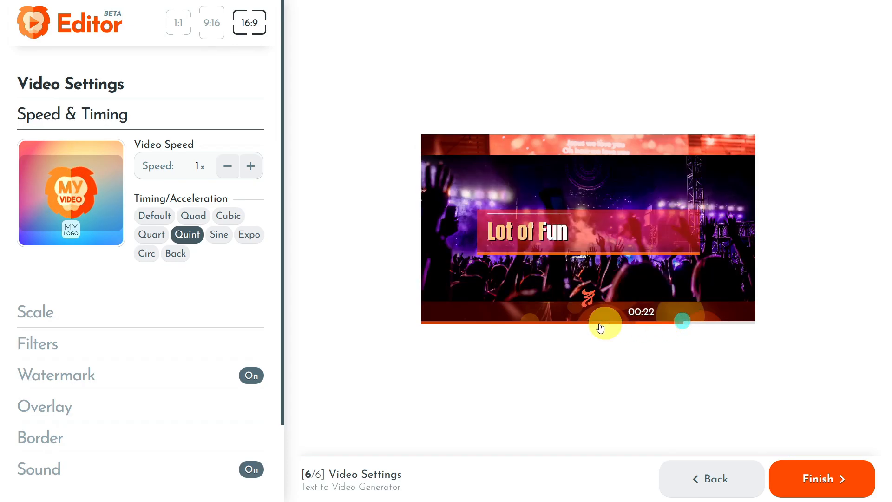
{"action": "left_click", "coordinate": [495, 322]}
{"action": "left_click", "coordinate": [718, 322]}
{"action": "left_click", "coordinate": [611, 321]}
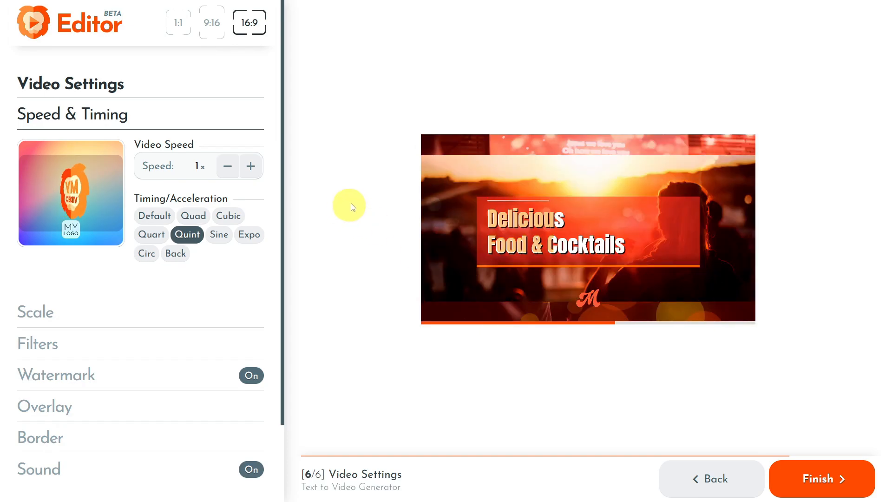
Switch the video back to square 1:1 format, finish editing it and look over its video page.
{"action": "left_click", "coordinate": [179, 24]}
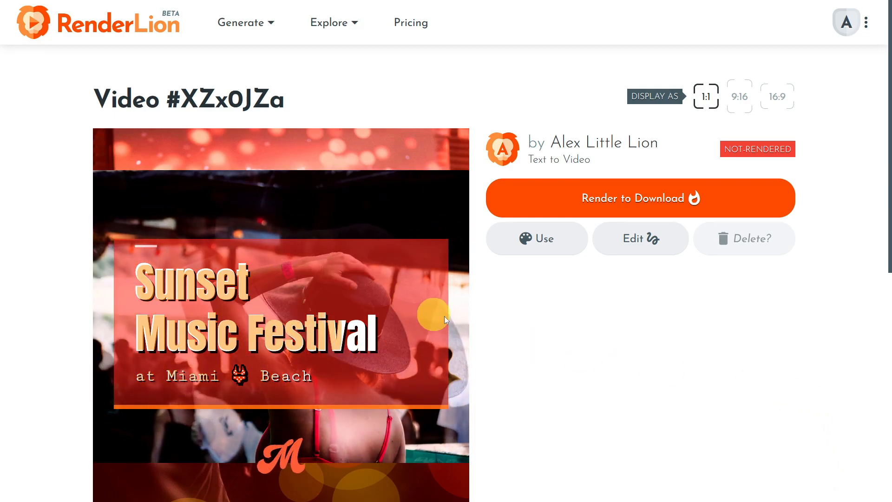
{"action": "scroll", "coordinate": [563, 338], "scroll_direction": "down", "scroll_amount": 2}
{"action": "scroll", "coordinate": [564, 338], "scroll_direction": "up", "scroll_amount": 2}
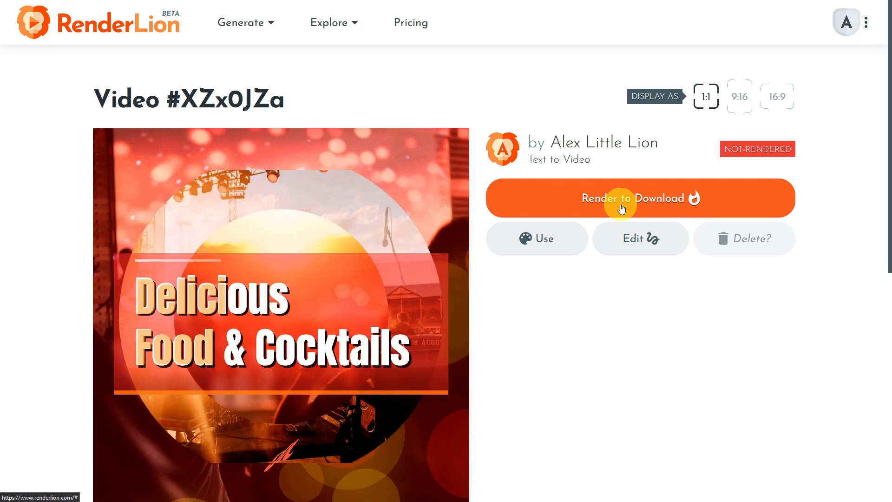
Start rendering the square 1:1 and portrait 9:16 versions of the video for download.
{"action": "left_click", "coordinate": [621, 208]}
{"action": "left_click", "coordinate": [741, 109]}
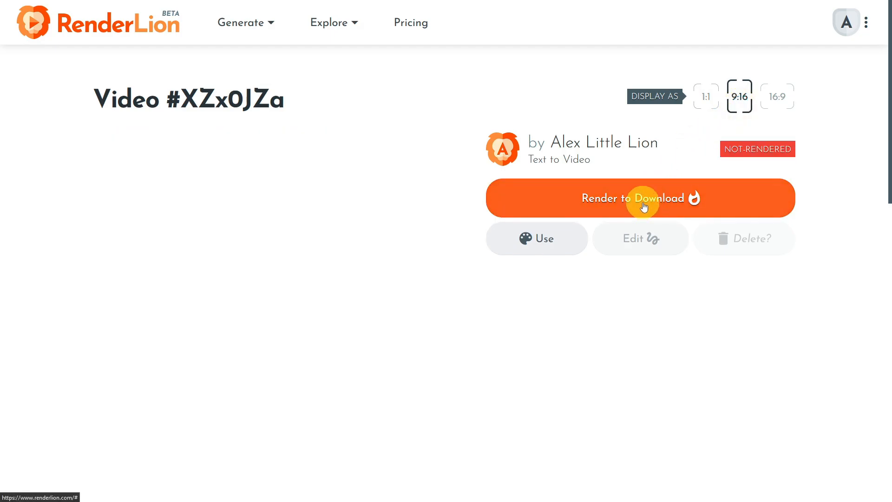
{"action": "left_click", "coordinate": [644, 202]}
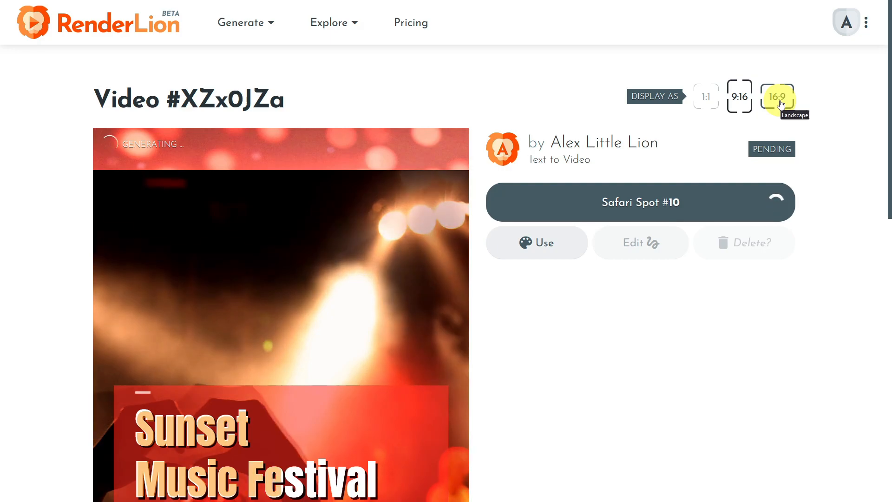
Start rendering the landscape 16:9 version of the video and return to the square version.
{"action": "left_click", "coordinate": [778, 106]}
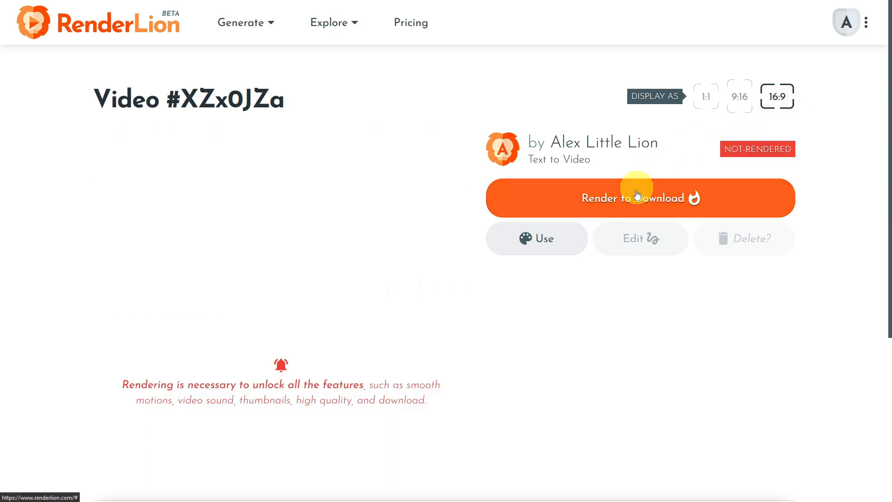
{"action": "left_click", "coordinate": [634, 195]}
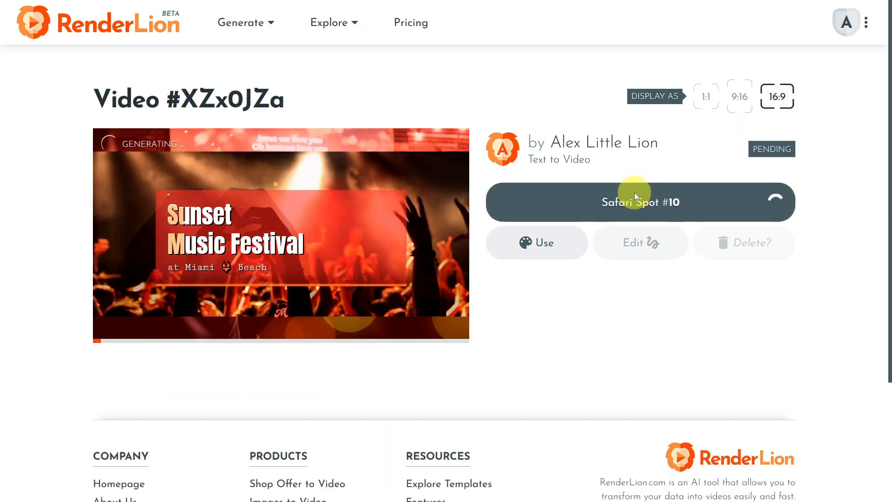
{"action": "left_click", "coordinate": [711, 106]}
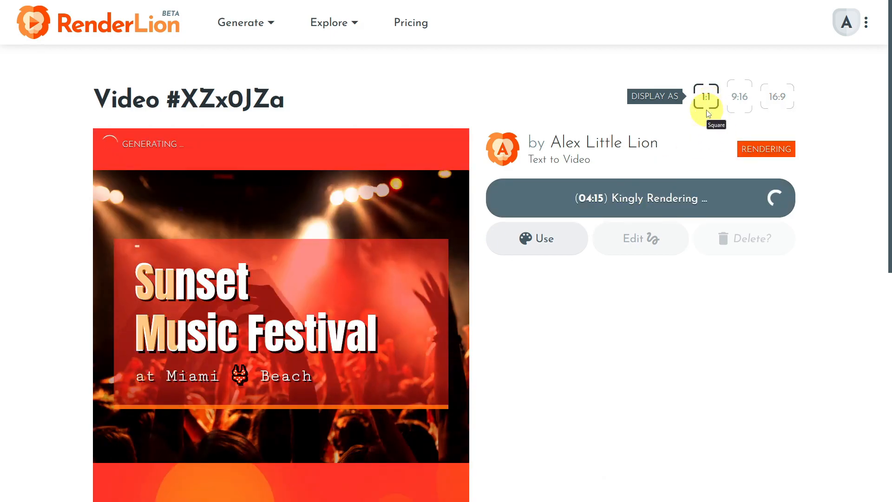